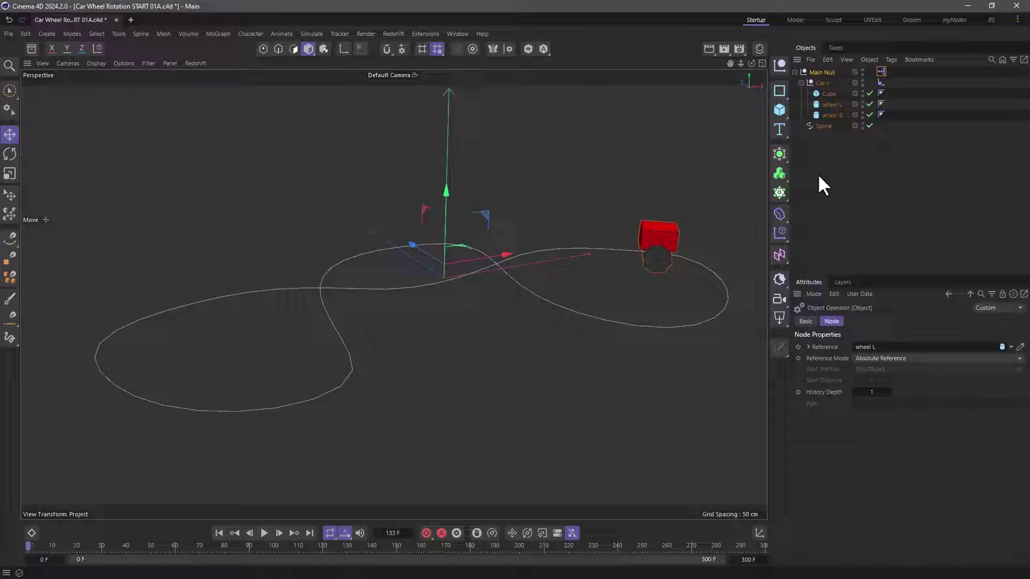
Inspect the car body, wheel L, and the Car-t null's Align to Spline settings
left_click(835, 95)
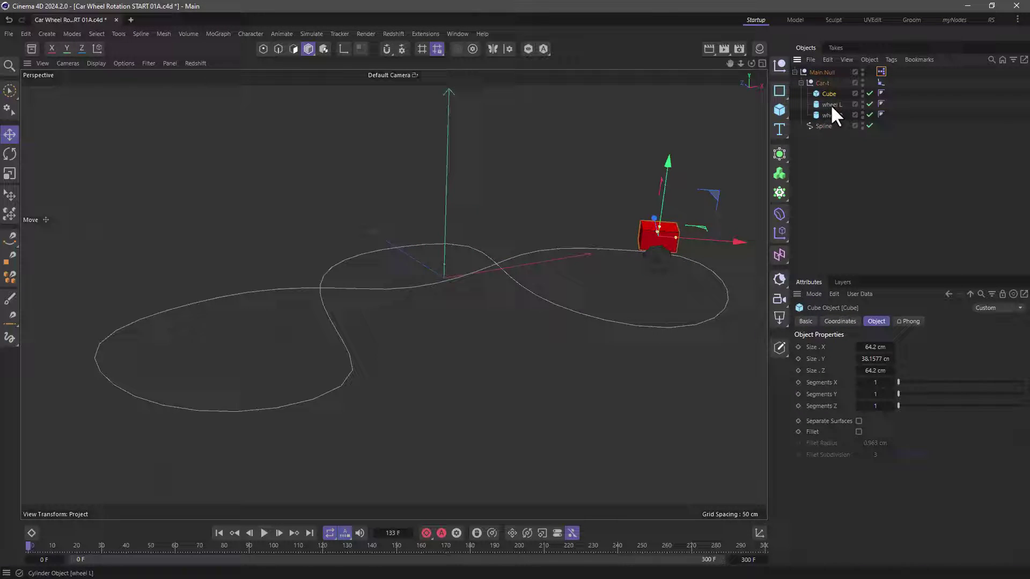
left_click(830, 105)
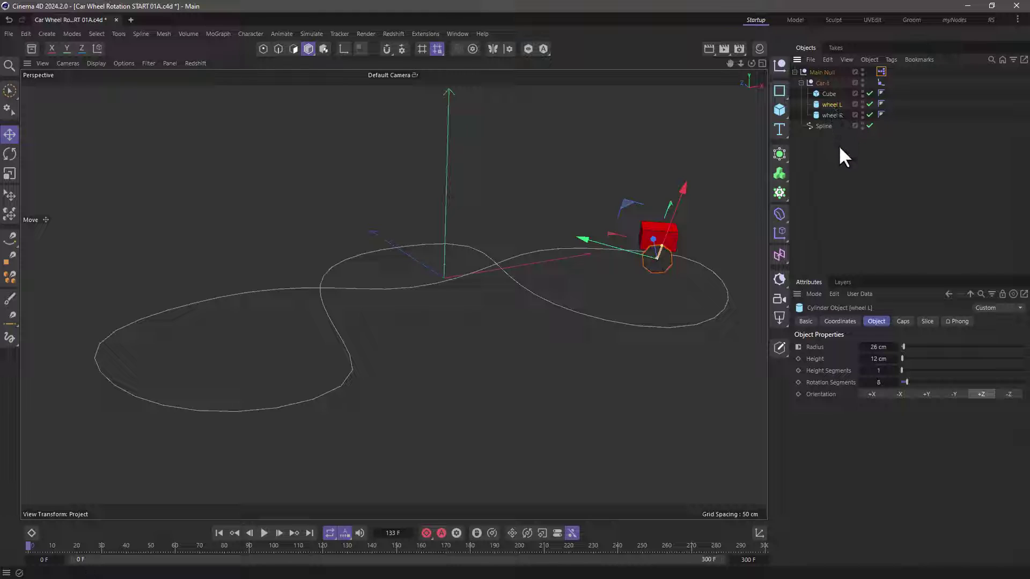
left_click(839, 145)
left_click(822, 82)
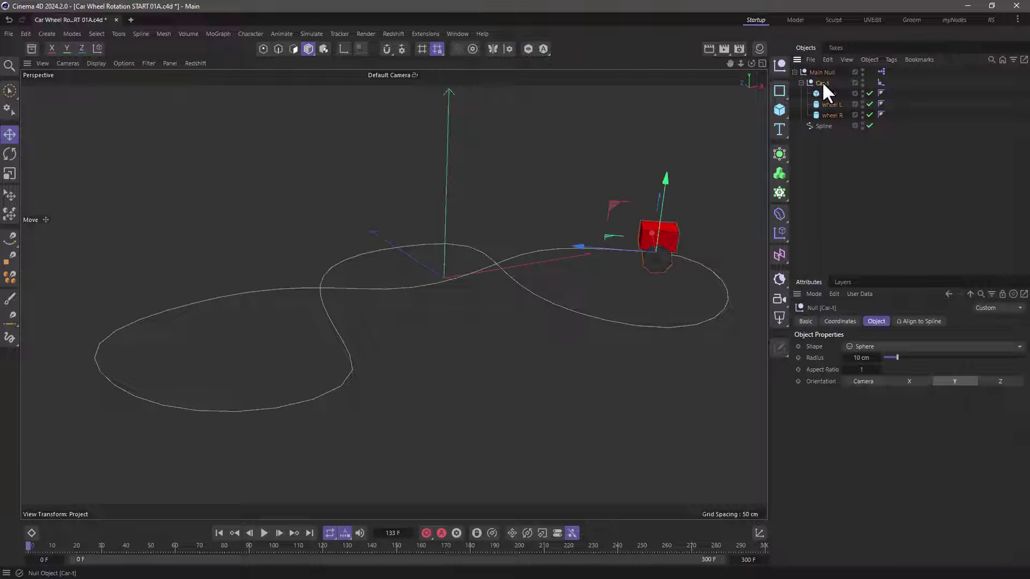
left_click(880, 83)
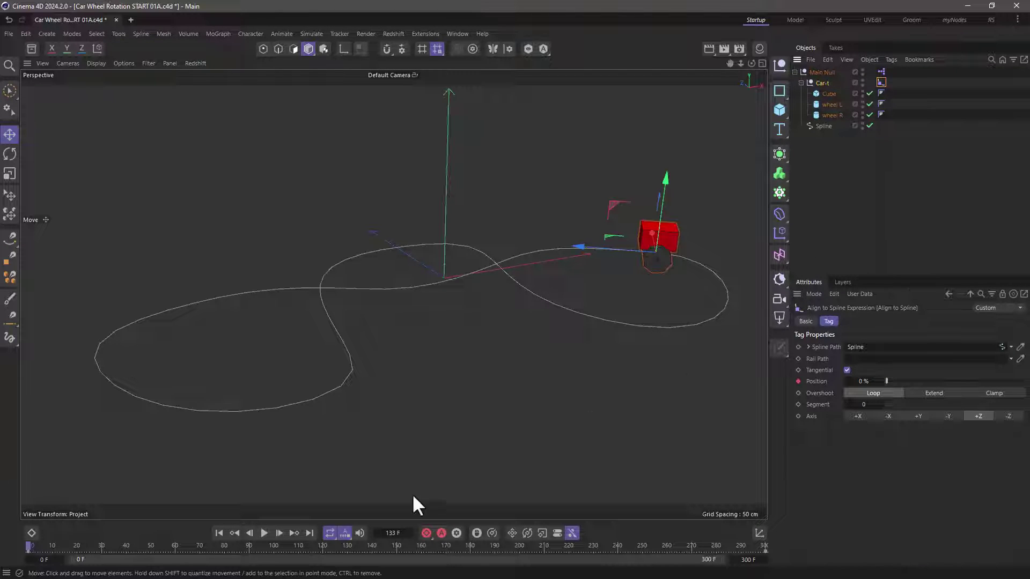
Preview the car's spline animation and review the Main Null's existing XPresso graph
left_click(263, 533)
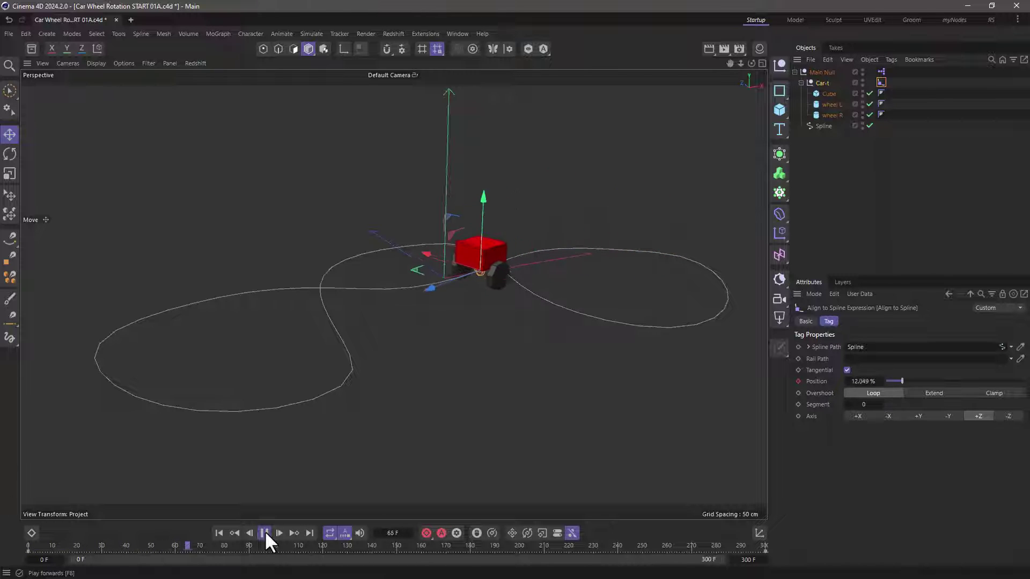
left_click(265, 531)
left_click(217, 532)
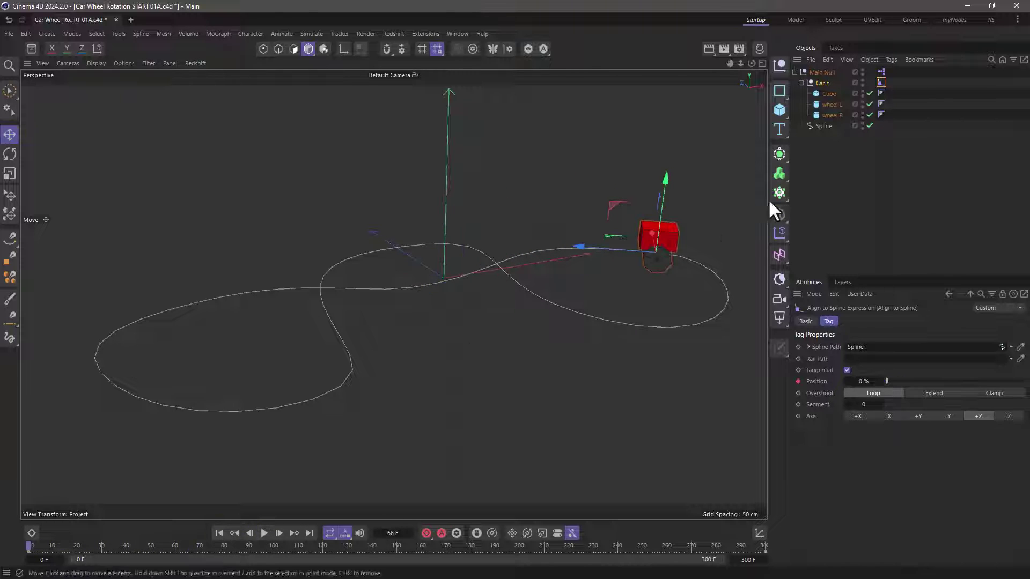
double_click(881, 72)
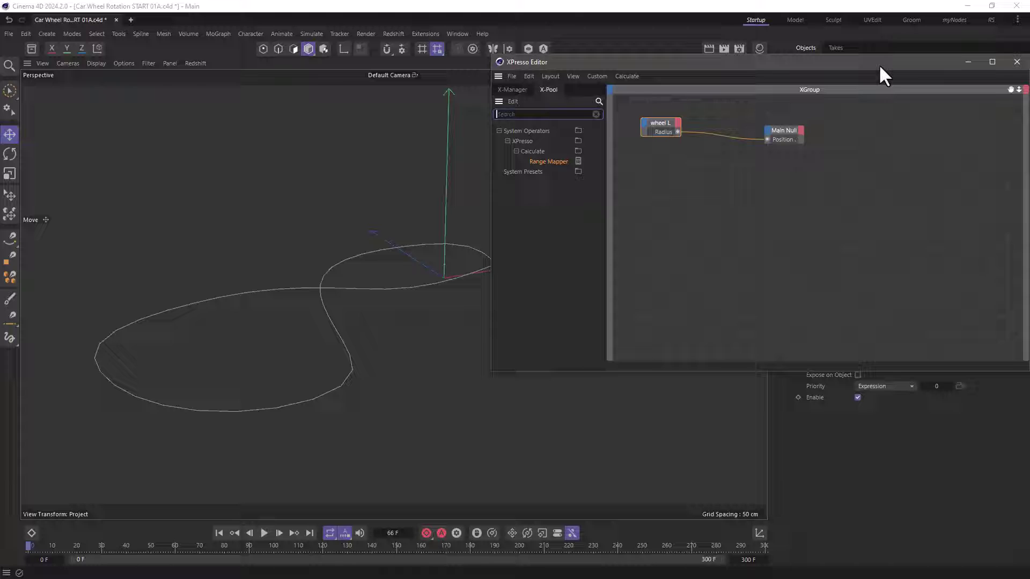
left_click_drag(876, 69, 813, 249)
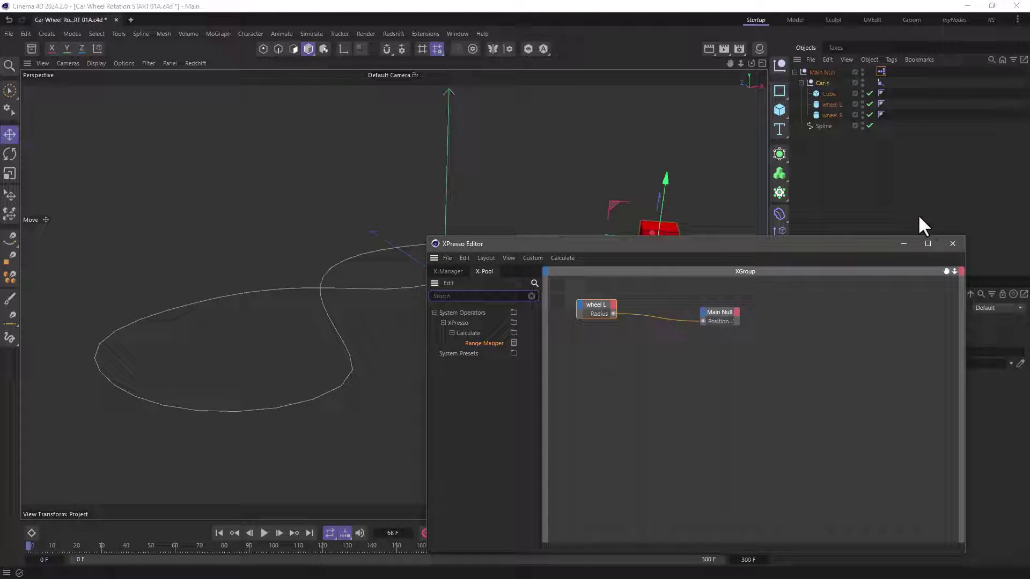
left_click(951, 245)
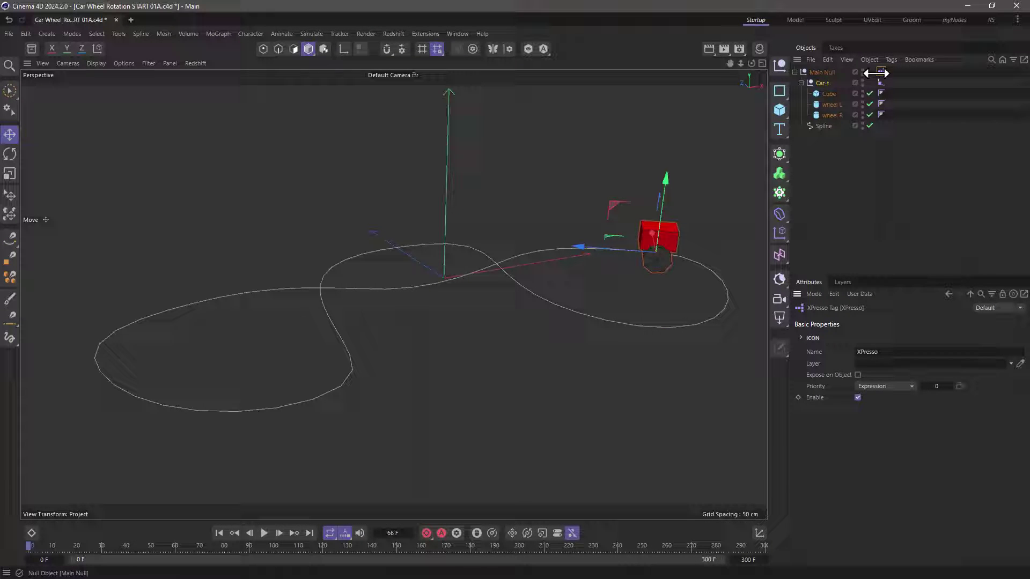
Select both wheels together to check them, then deselect them
left_click(830, 104)
left_click(832, 115, "ctrl")
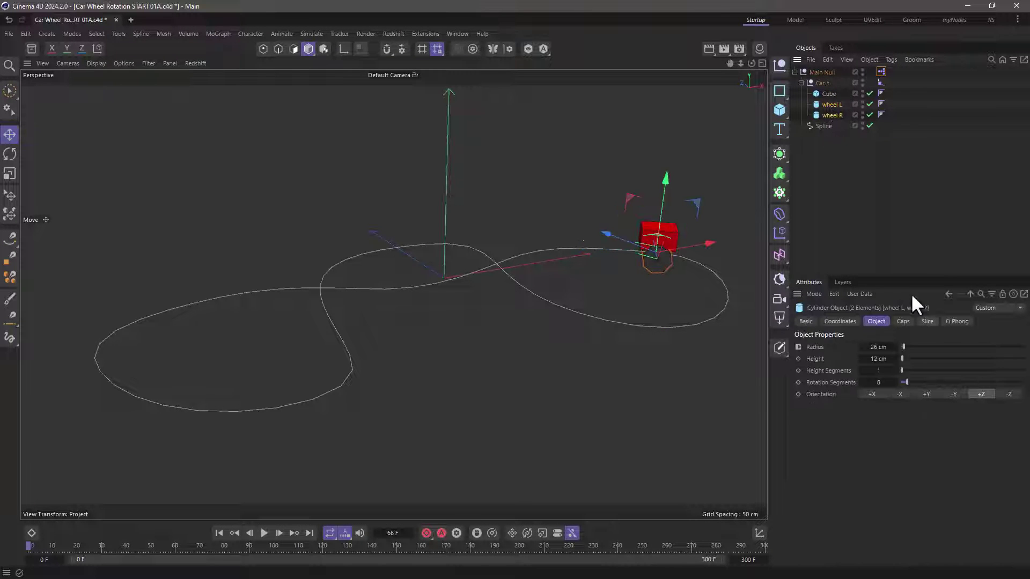
scroll(912, 346, "up", 10)
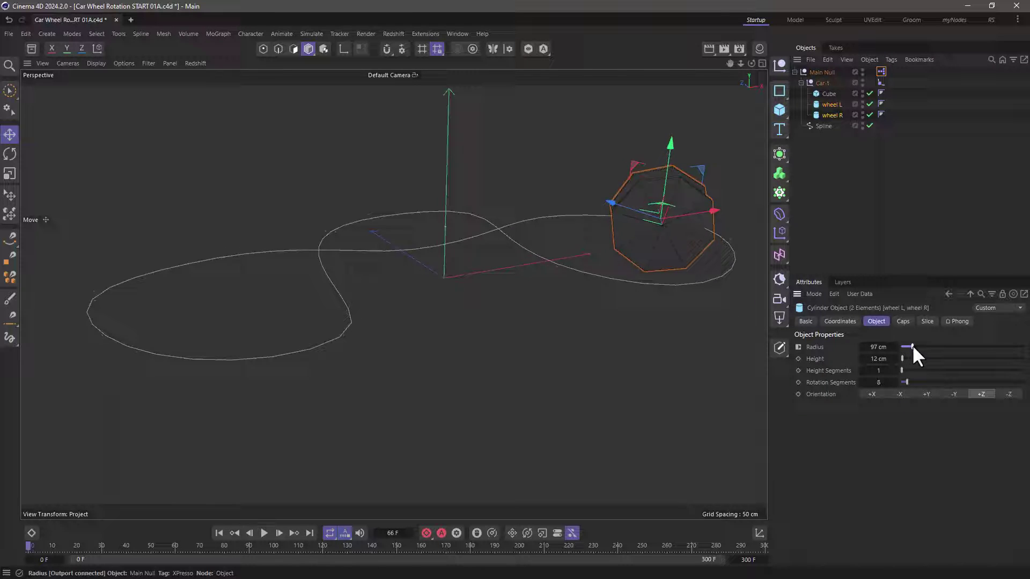
scroll(906, 347, "down", 10)
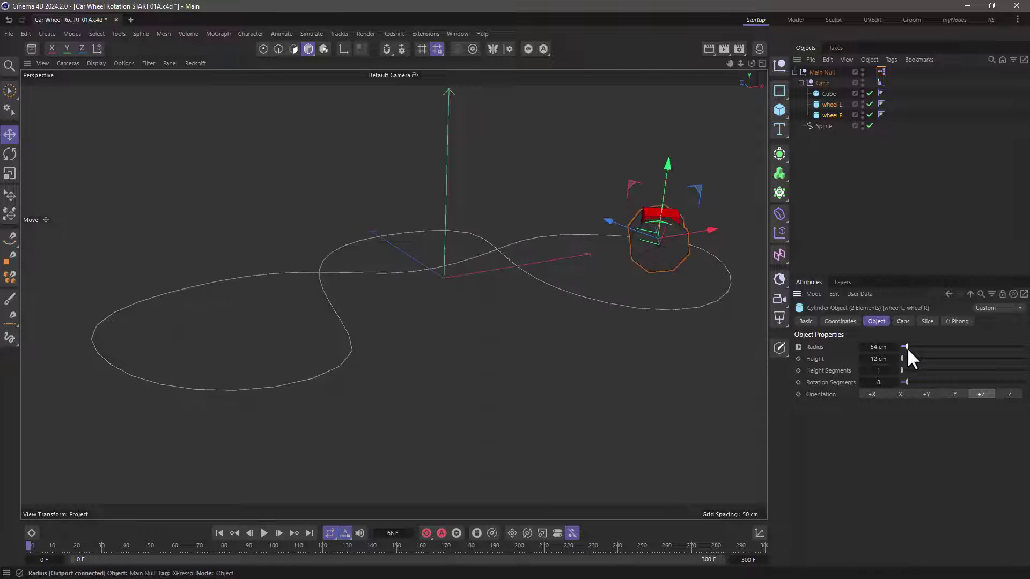
left_click(825, 191)
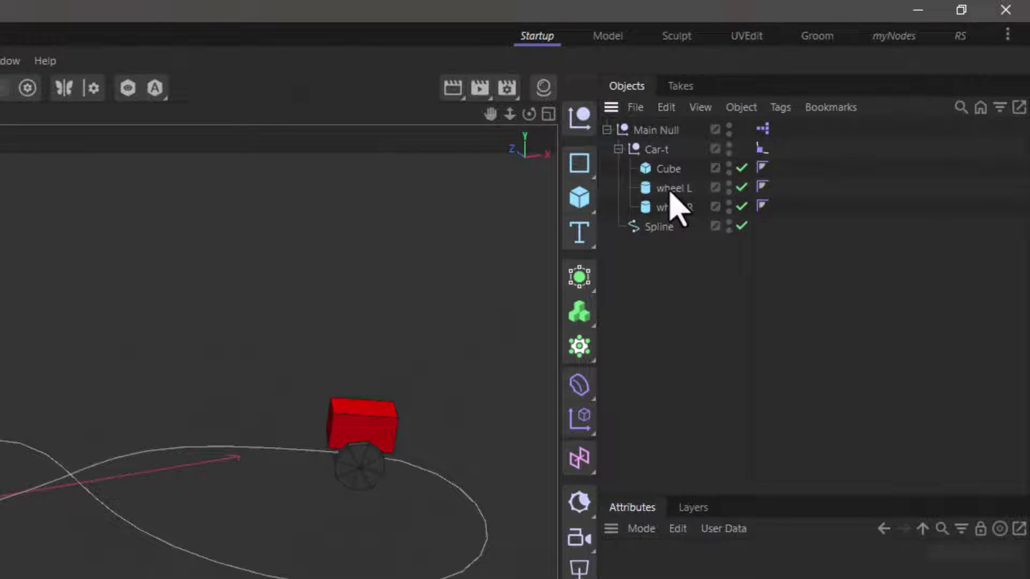
Add an XPresso tag to wheel L and drop wheel L into its graph as a node
right_click(669, 193)
mouse_move(742, 357)
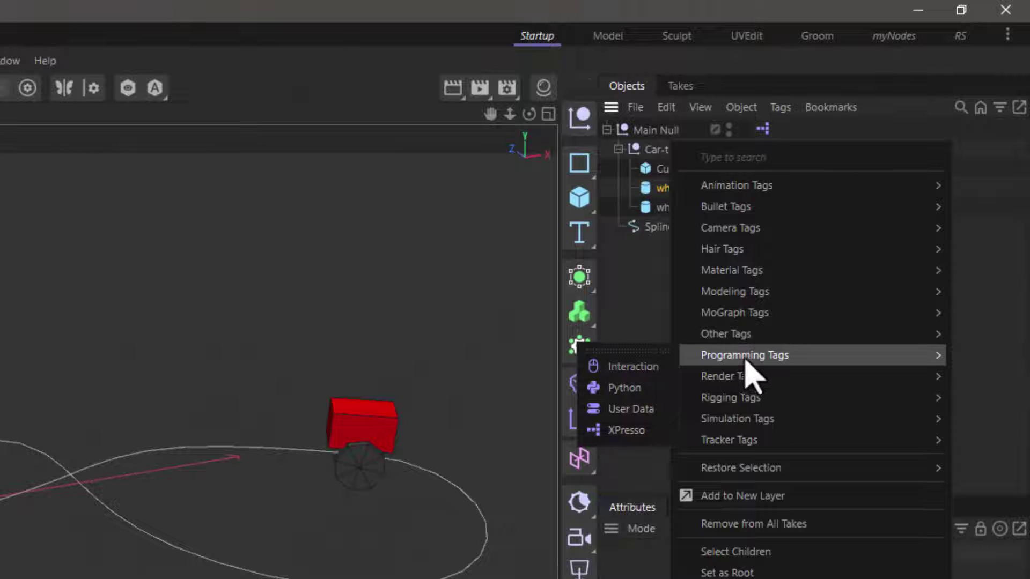
left_click(625, 430)
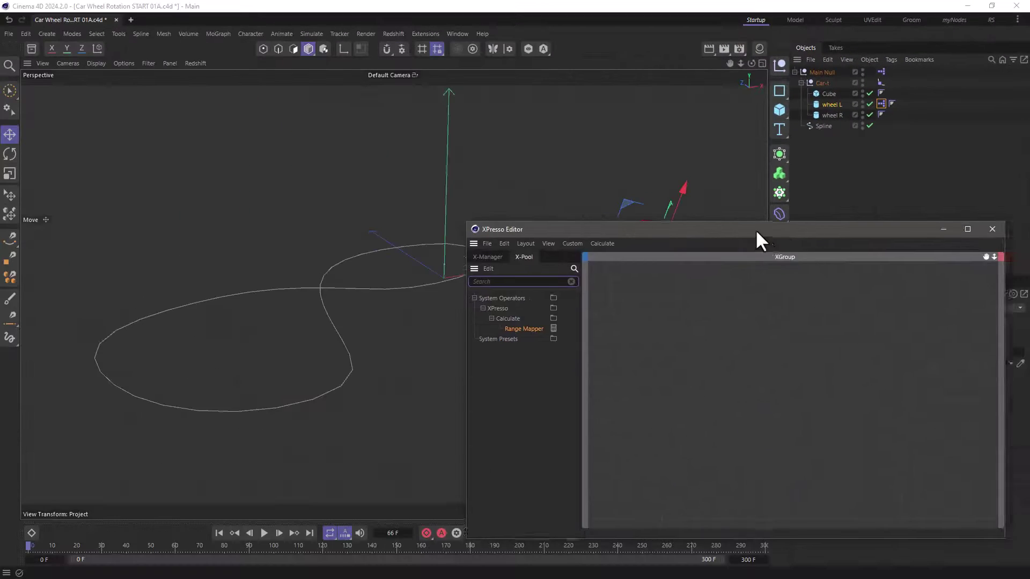
left_click_drag(759, 236, 332, 123)
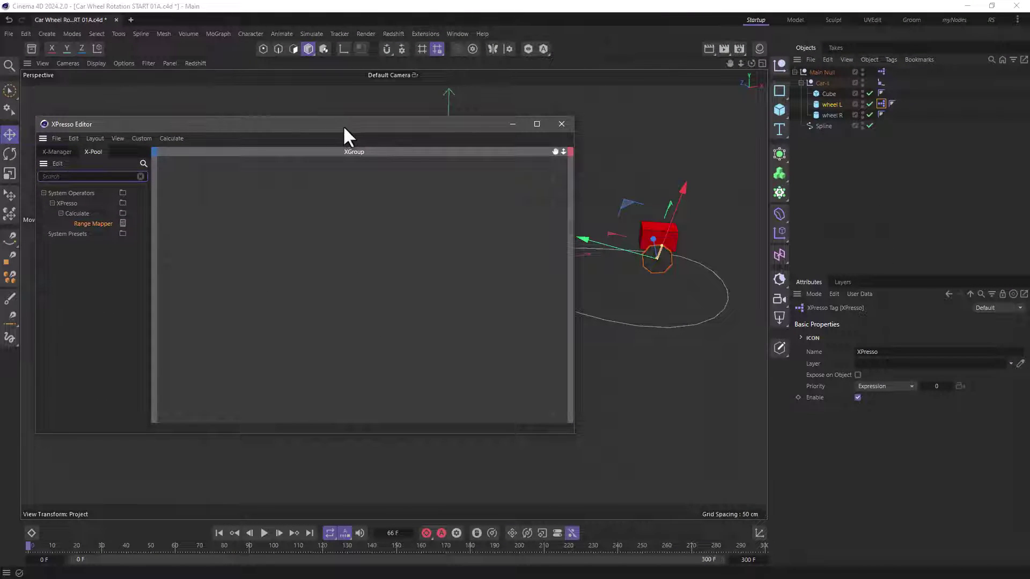
left_click_drag(826, 103, 451, 199)
left_click(835, 104)
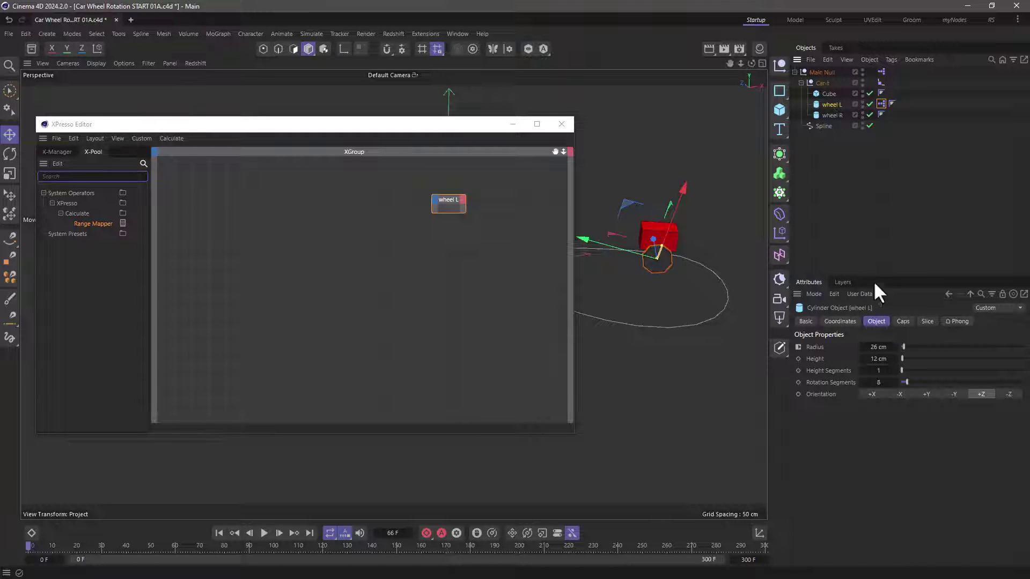
Expose wheel L's Rotation . B as an input port on its node
left_click(839, 322)
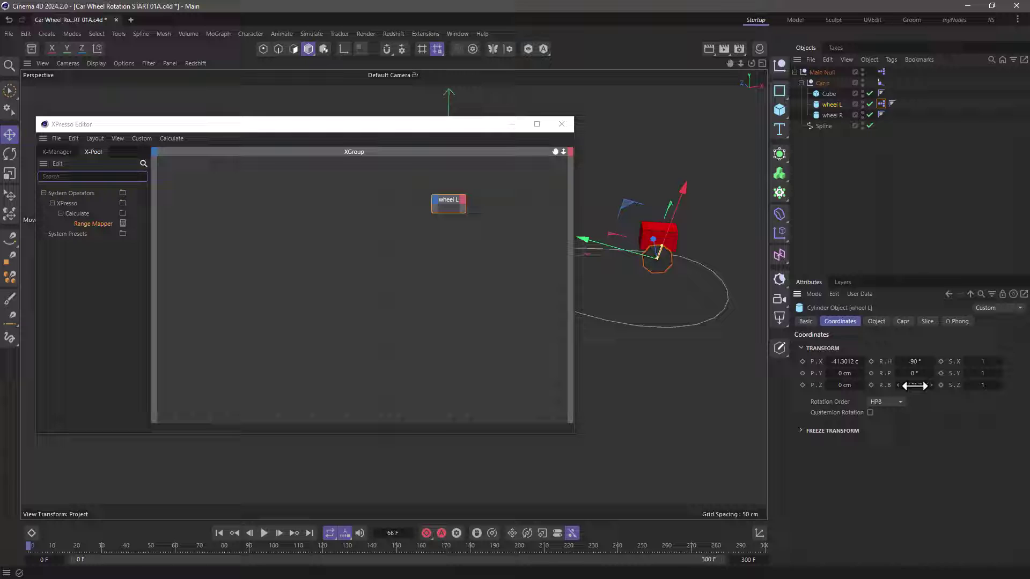
left_click_drag(915, 386, 450, 201)
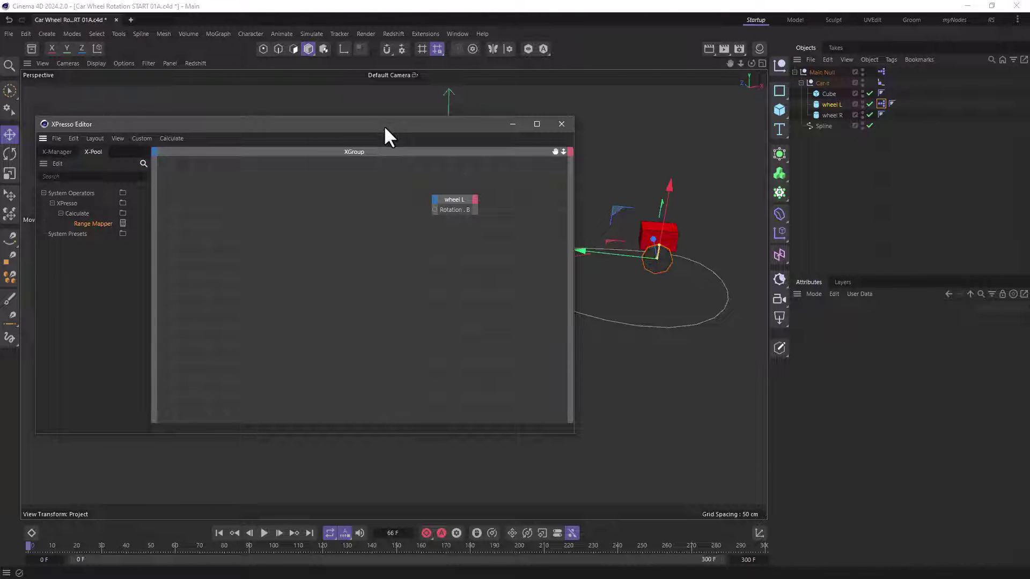
left_click_drag(384, 124, 627, 367)
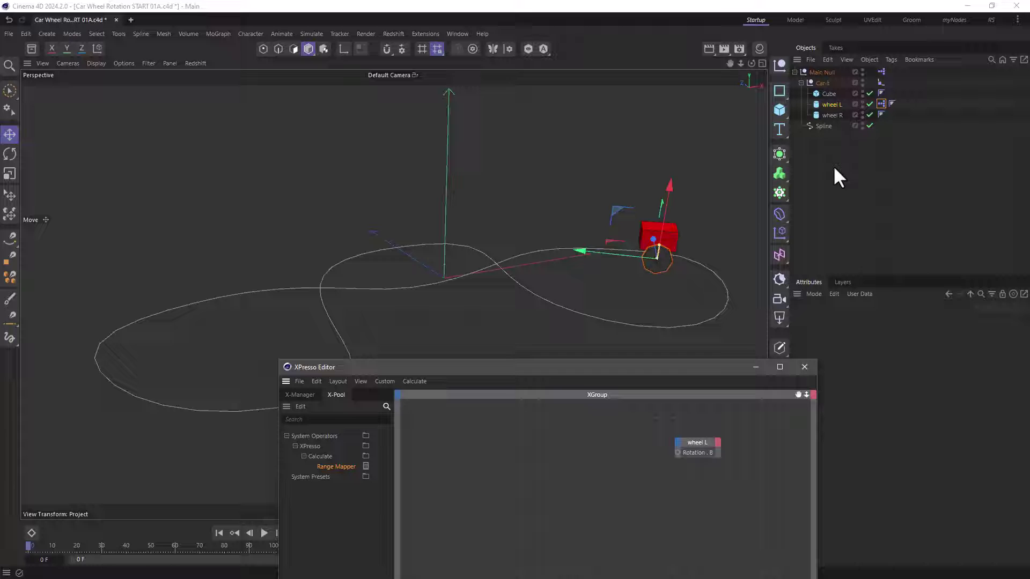
Create a MoGraph Tracer with wheel L as Trace Link and Trace Vertices unchecked
left_click(819, 104)
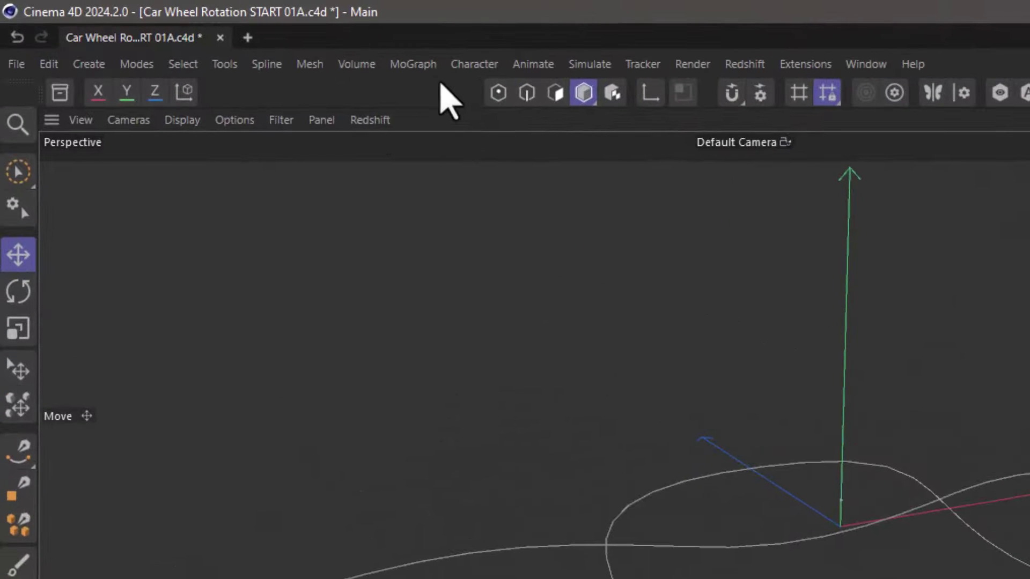
left_click(413, 63)
left_click(455, 288)
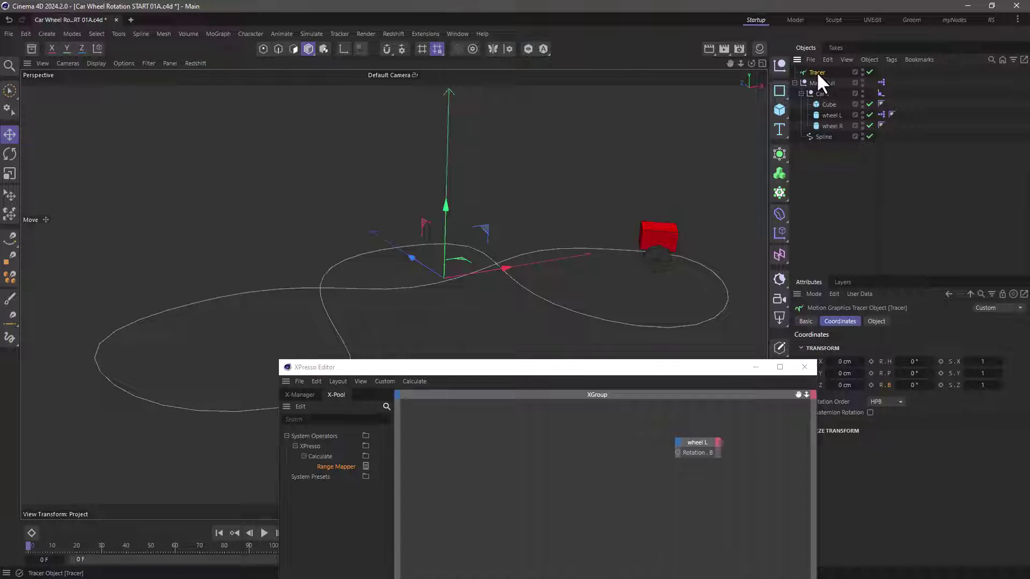
left_click_drag(816, 72, 815, 204)
left_click(878, 320)
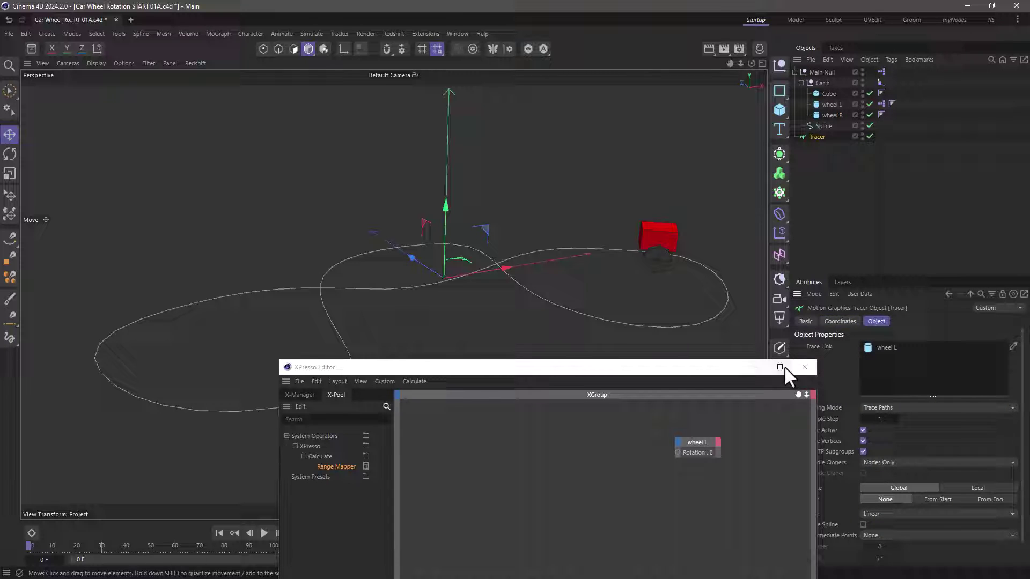
left_click(803, 367)
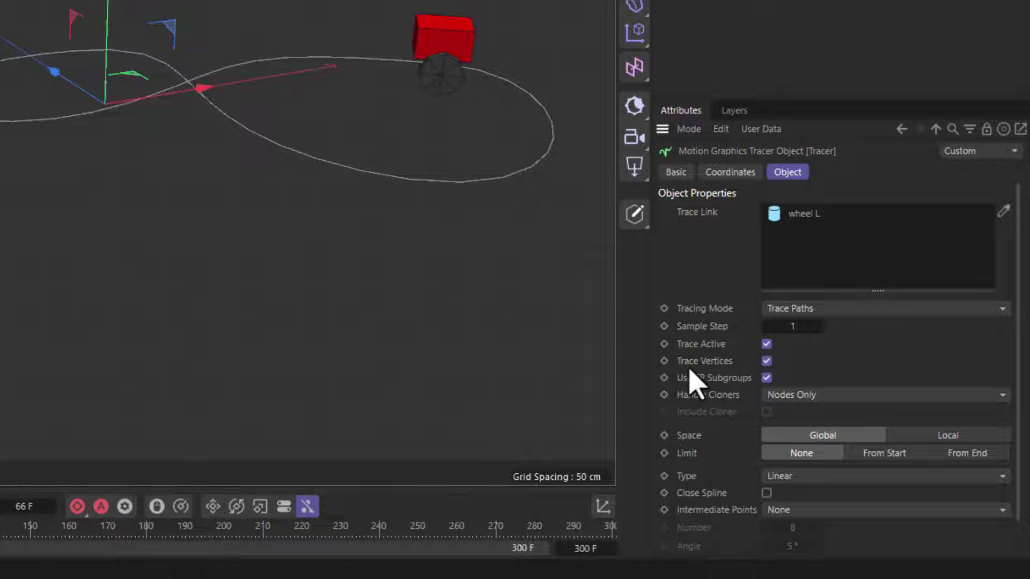
left_click(766, 361)
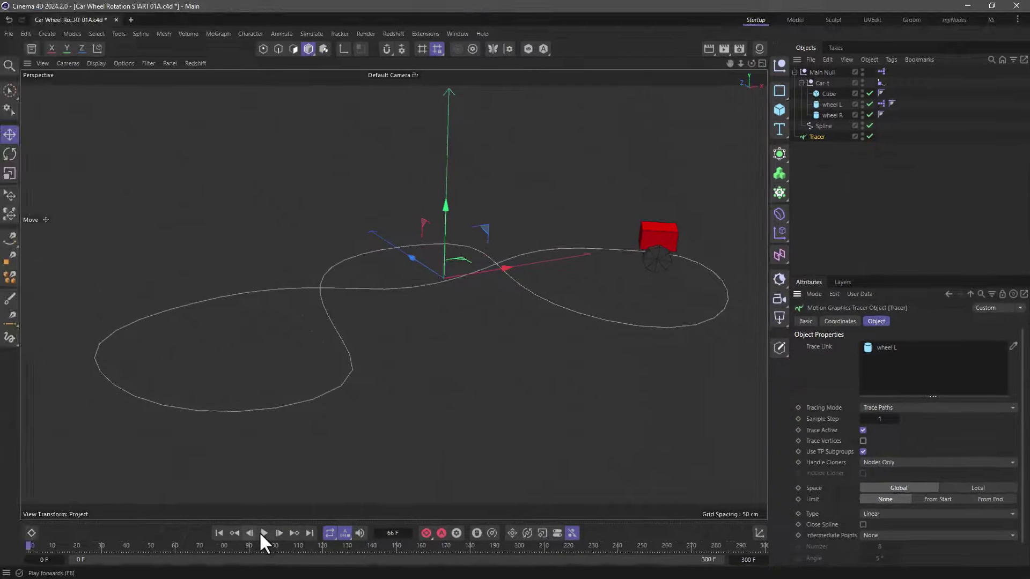
Play to preview the traced path, rewind, and reopen wheel L's XPresso setup
left_click(264, 532)
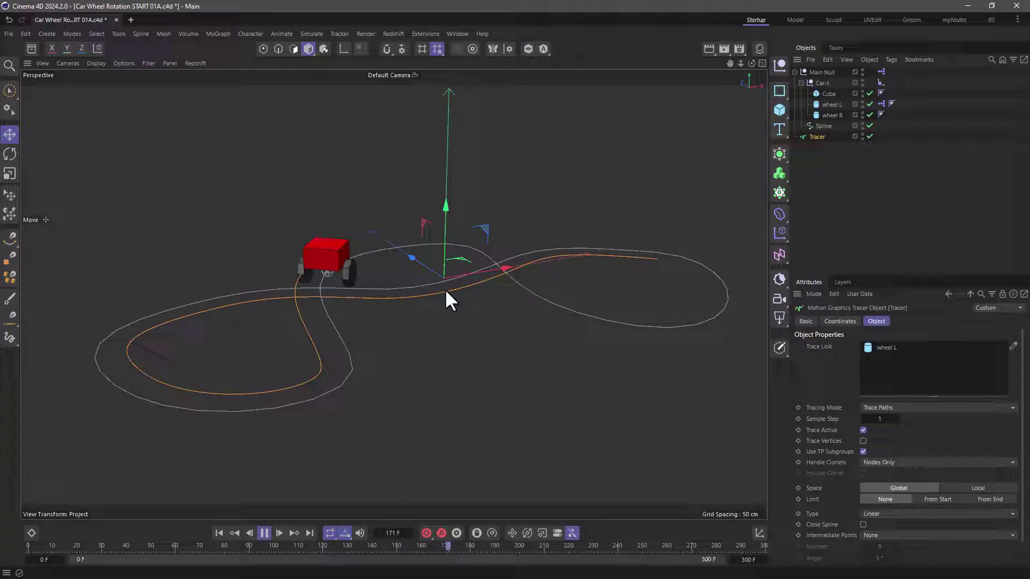
left_click(260, 532)
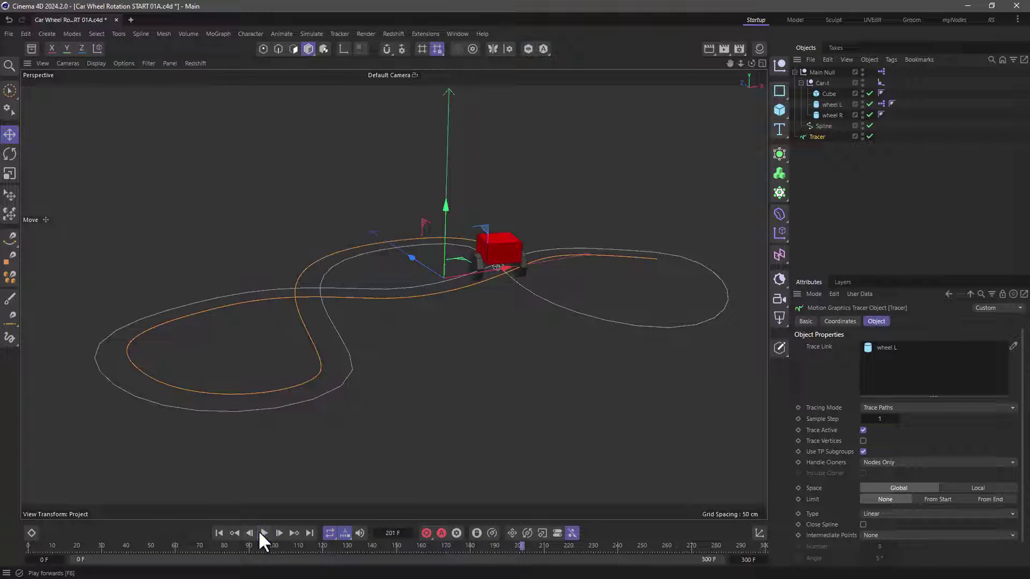
left_click(219, 532)
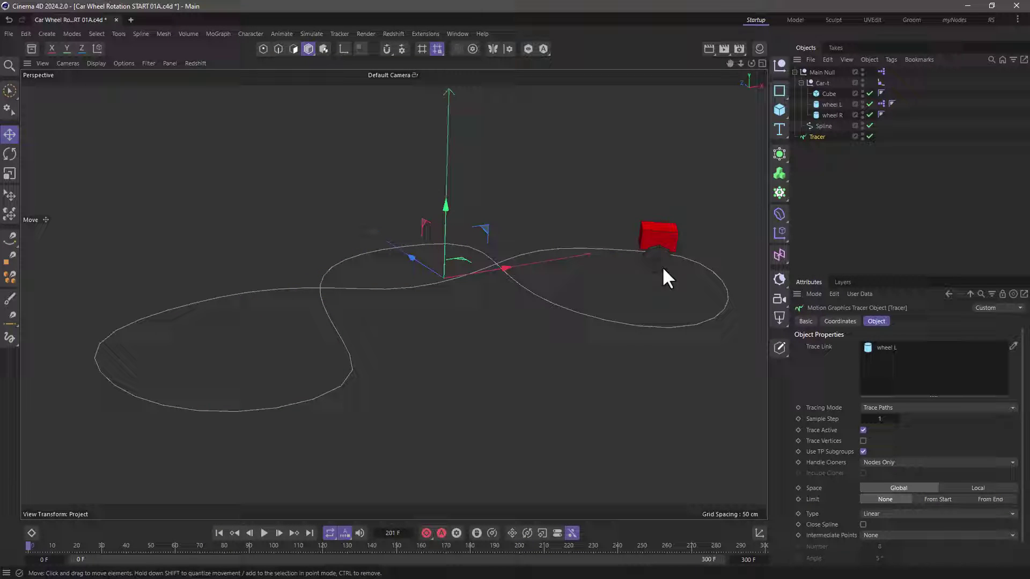
double_click(881, 103)
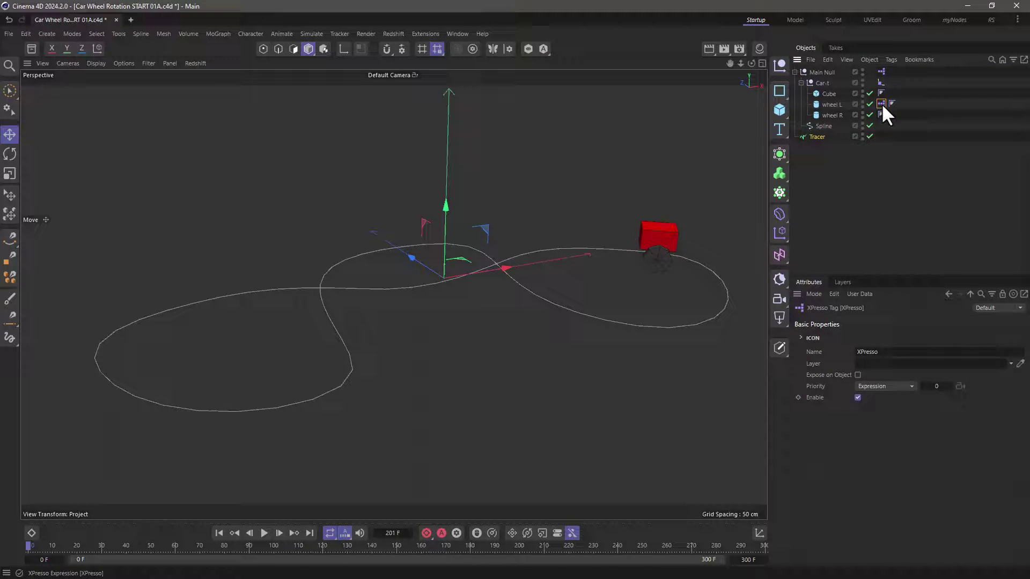
Add the Tracer as a graph node and a Spline operator found by searching 'spline'
left_click_drag(880, 96, 461, 167)
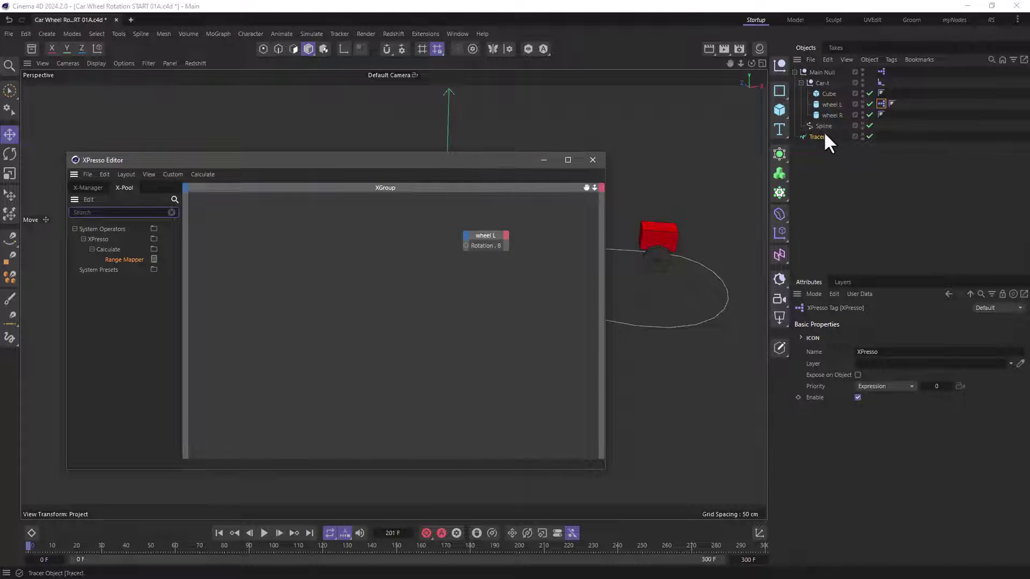
left_click_drag(821, 137, 243, 240)
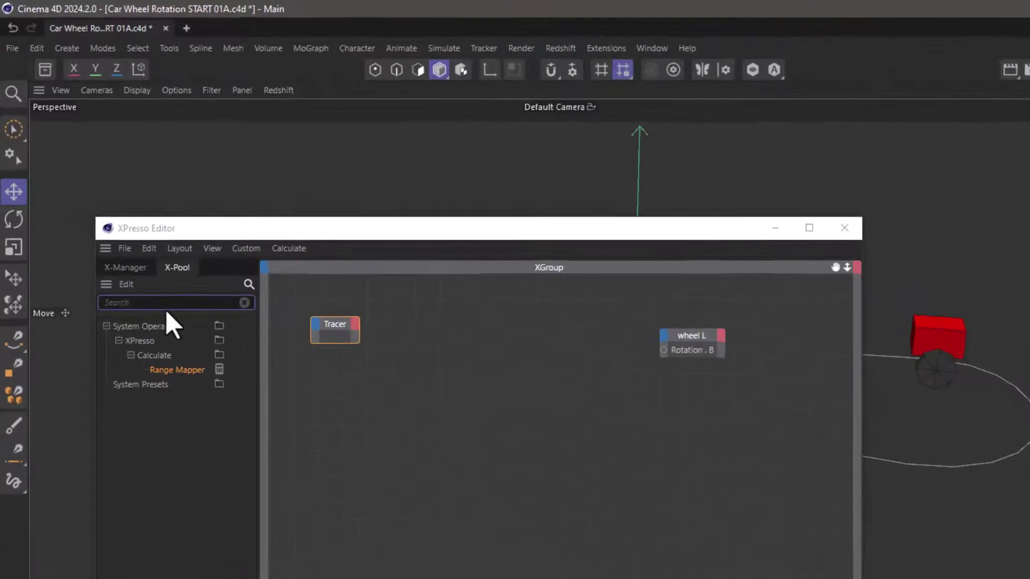
left_click(118, 214)
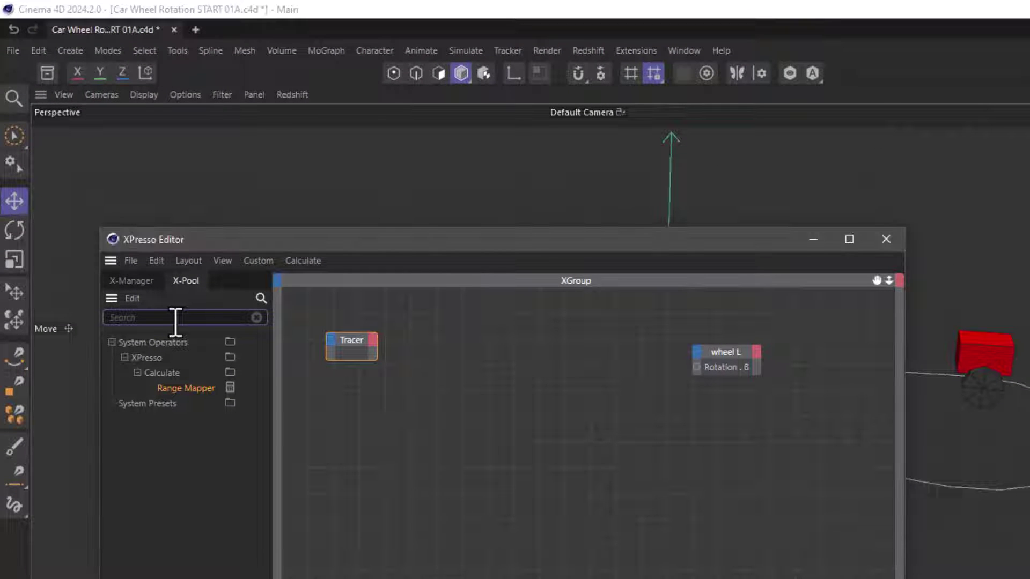
type("spline")
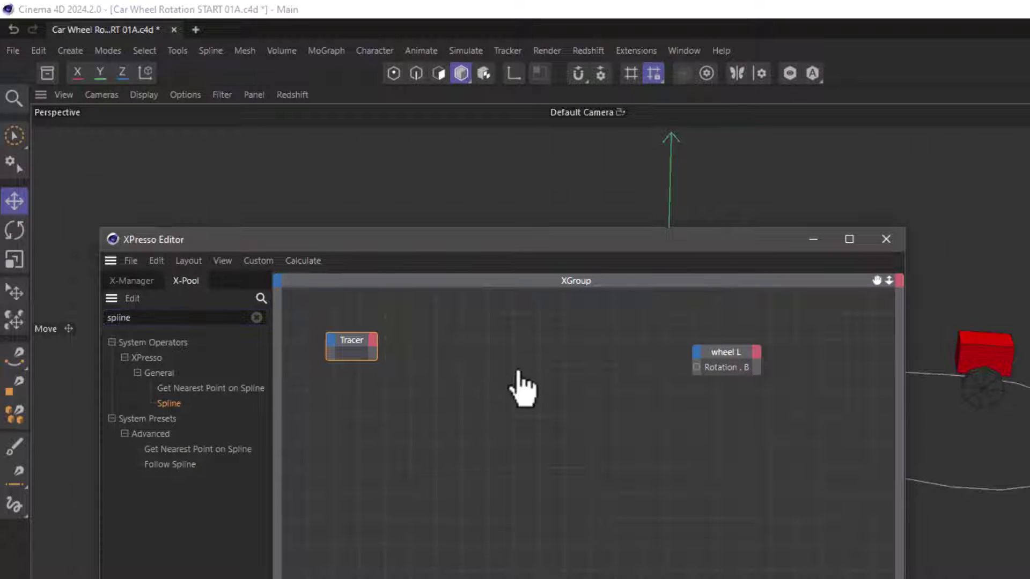
left_click_drag(523, 389, 460, 373)
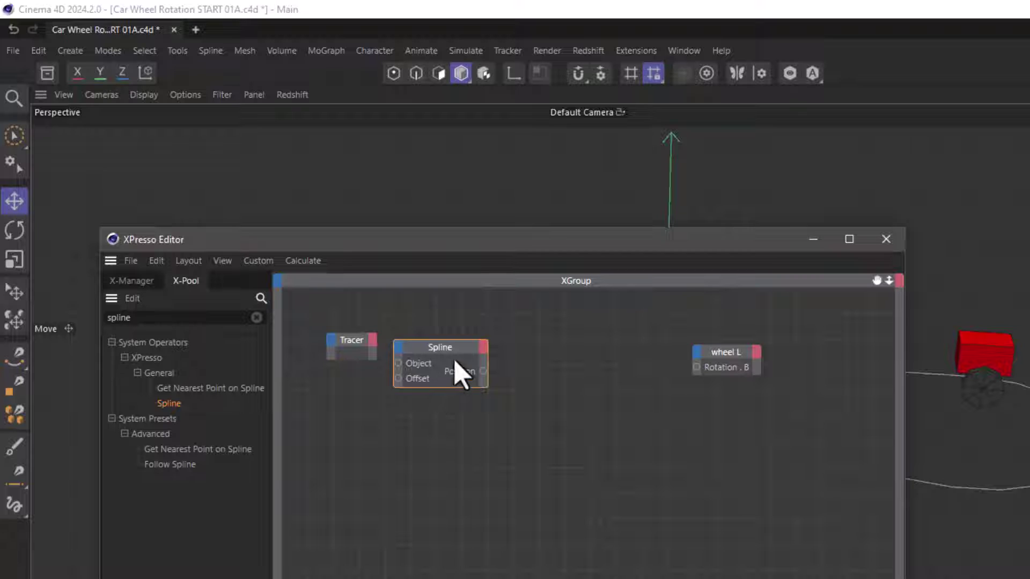
Wire the Tracer's Object output into the Spline node and expose its Length output
left_click(372, 342)
left_click(395, 453)
left_click_drag(371, 354, 469, 357)
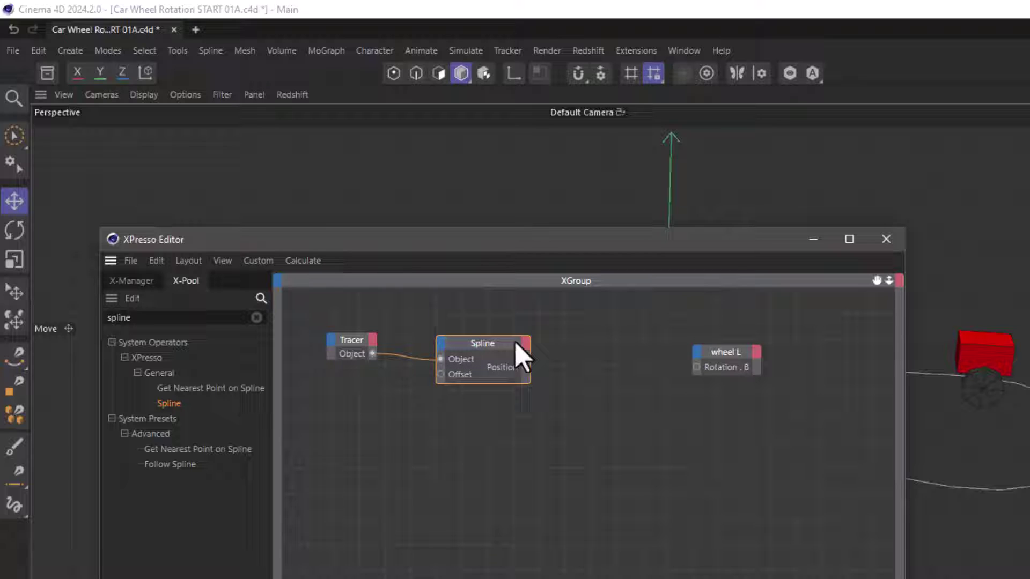
left_click(525, 346)
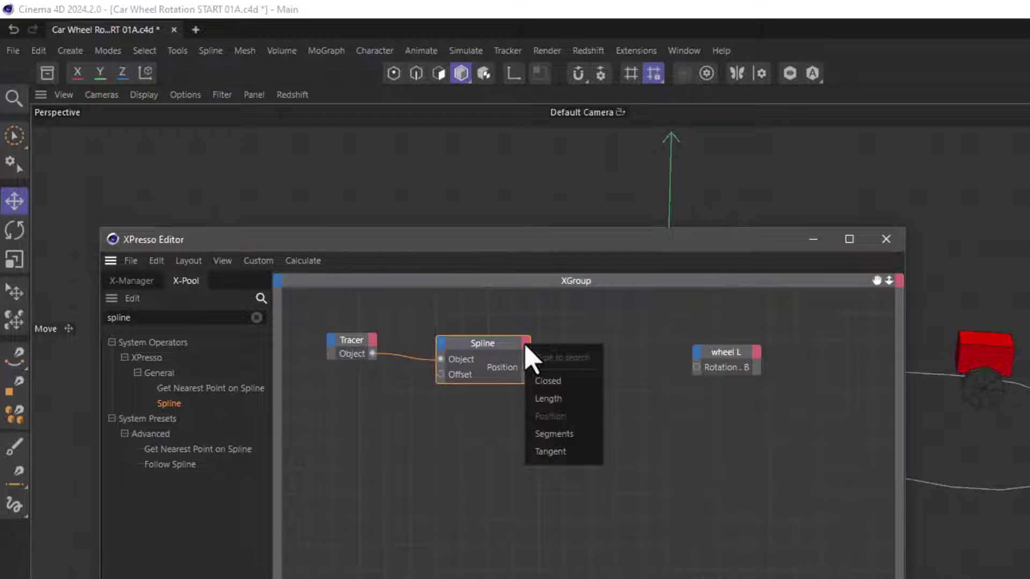
left_click(550, 399)
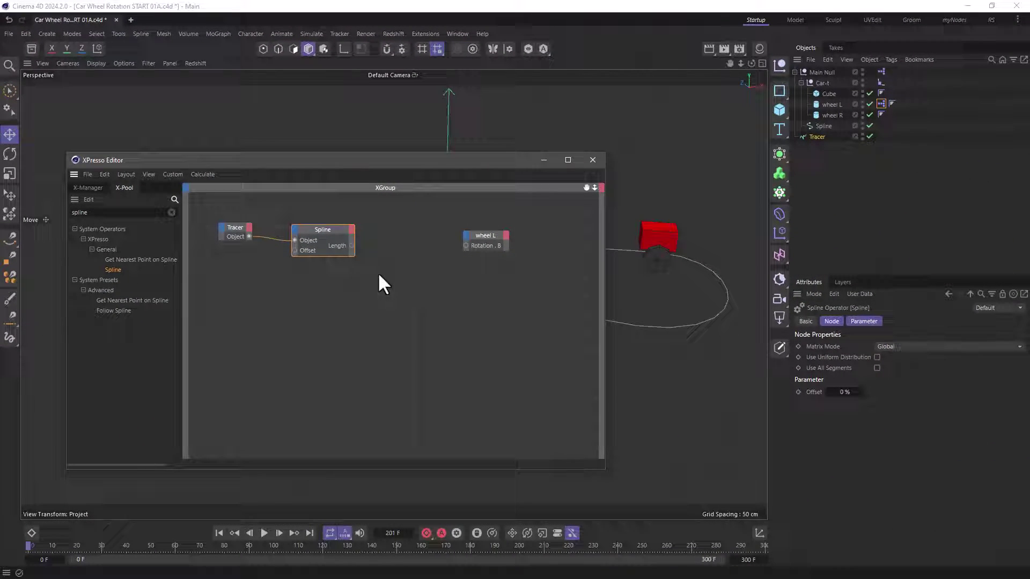
Drop wheel L into the graph again and give the new node a Radius output
left_click_drag(829, 104, 228, 303)
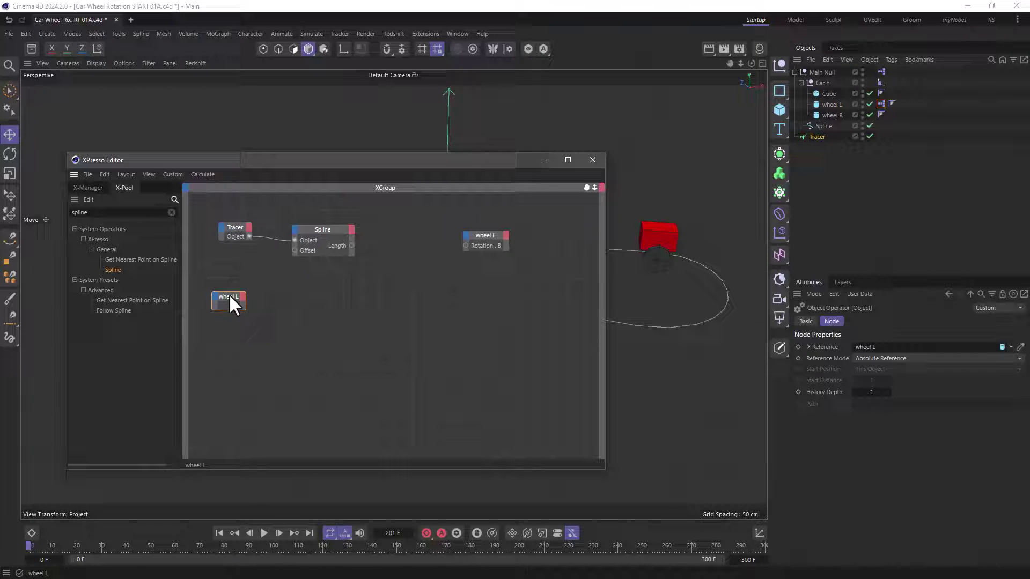
left_click(831, 104)
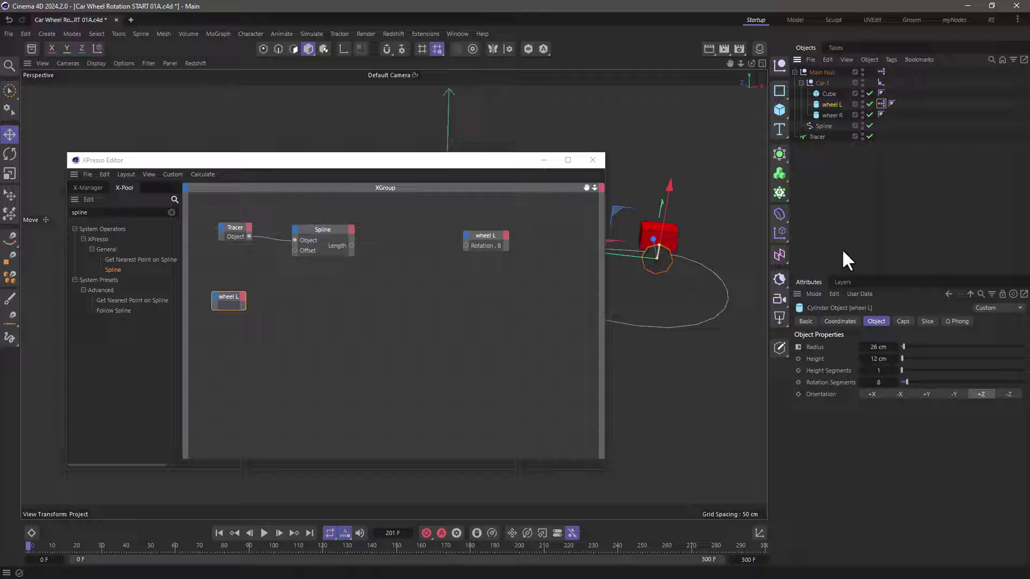
left_click_drag(813, 346, 243, 301)
Add a Range Mapper from an X-Pool search for 'range' and set its Output Range to Radians
double_click(64, 210)
type("range")
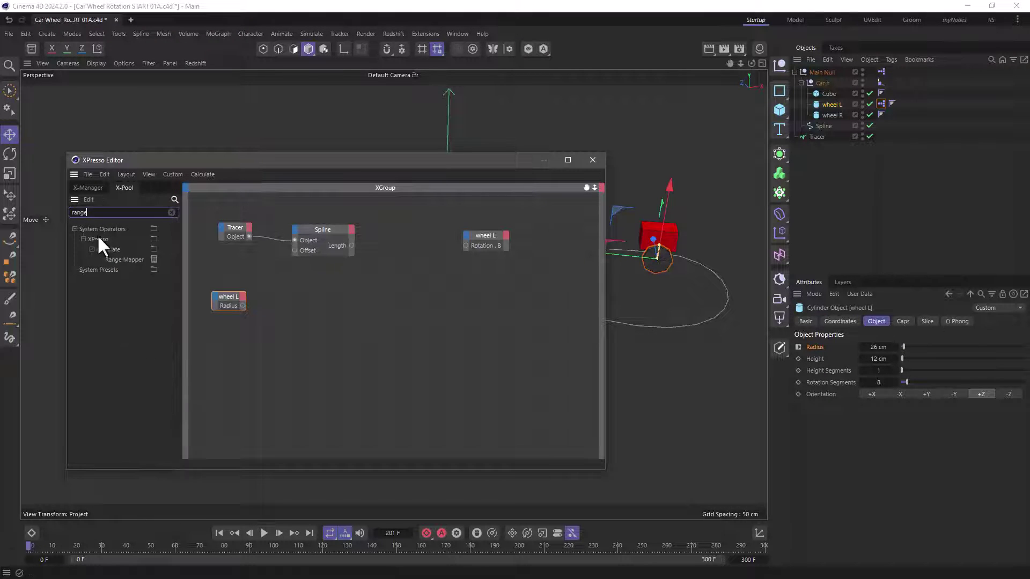
left_click_drag(134, 258, 386, 290)
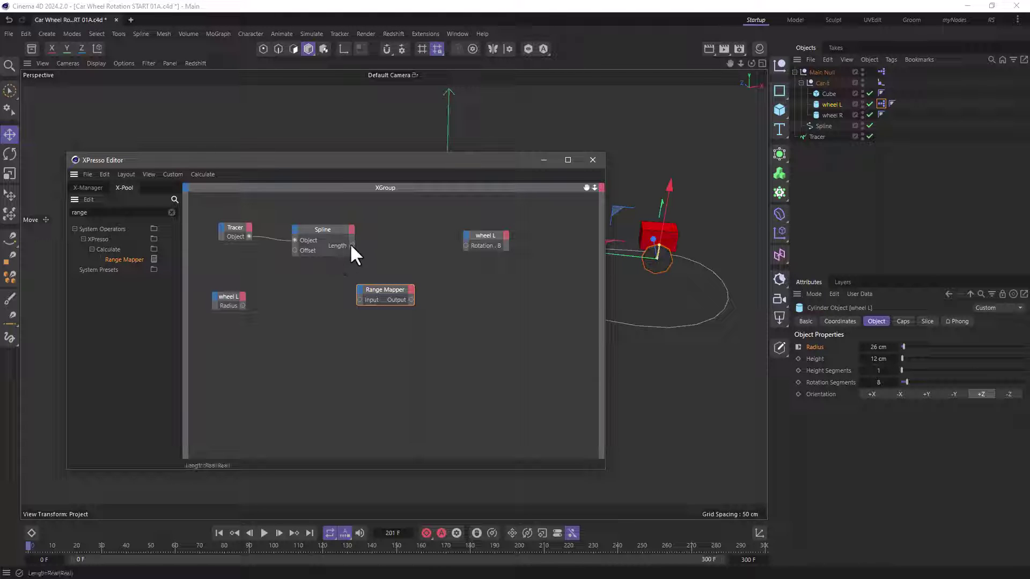
left_click(358, 297)
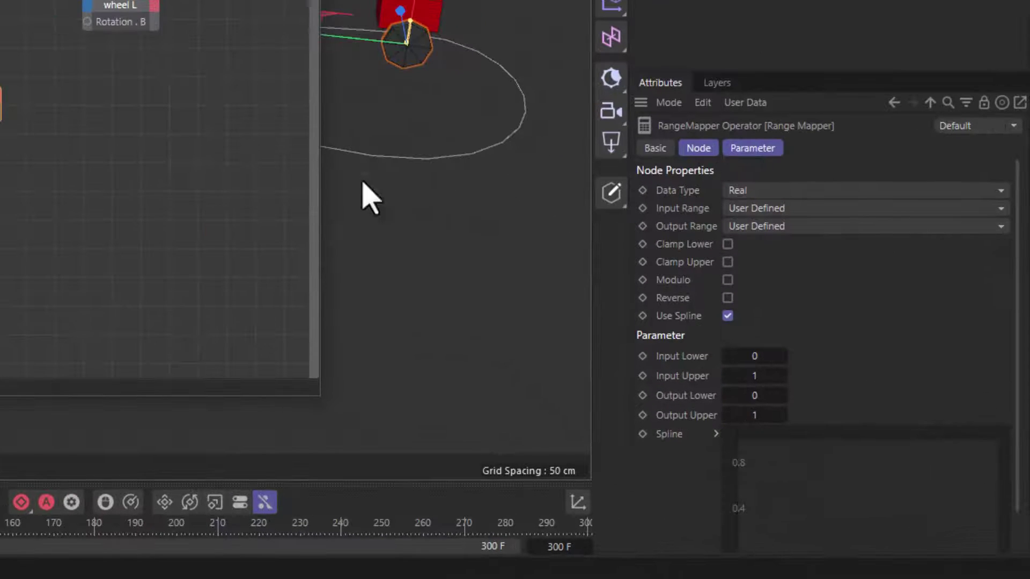
left_click(755, 227)
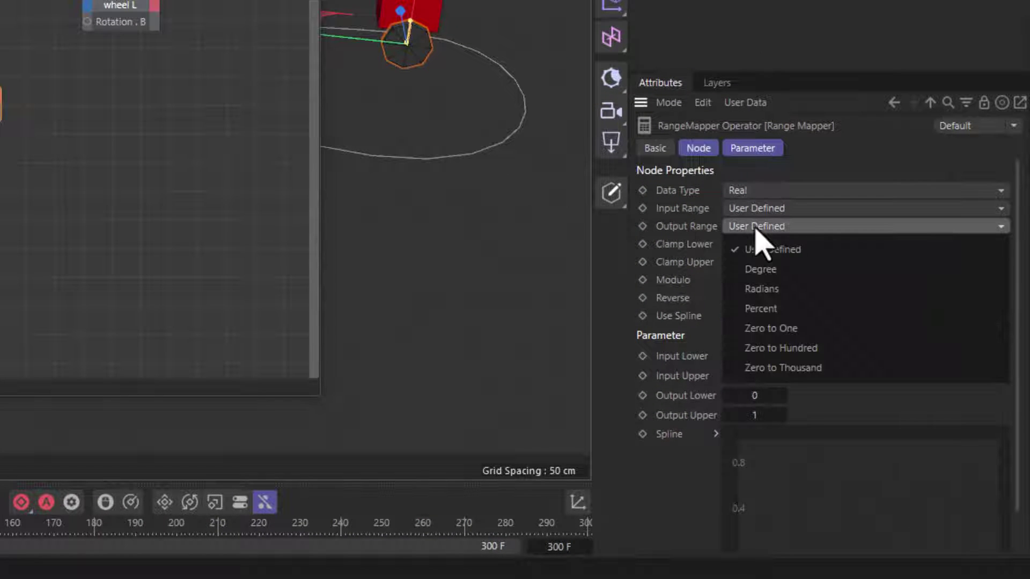
left_click(793, 292)
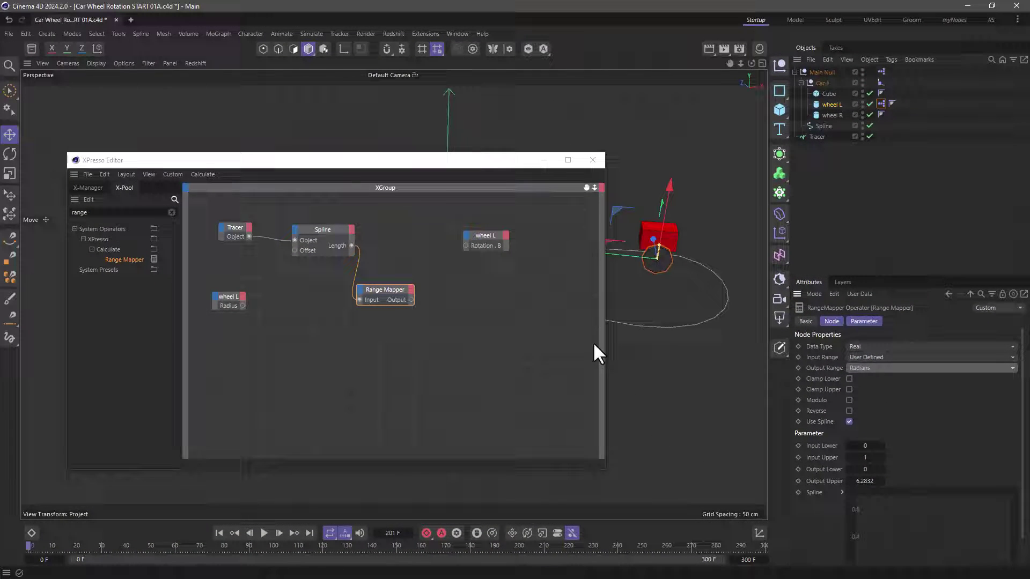
Feed Radius into a new Input Upper port, set Output Upper to 1, and drive Rotation . B
left_click(358, 288)
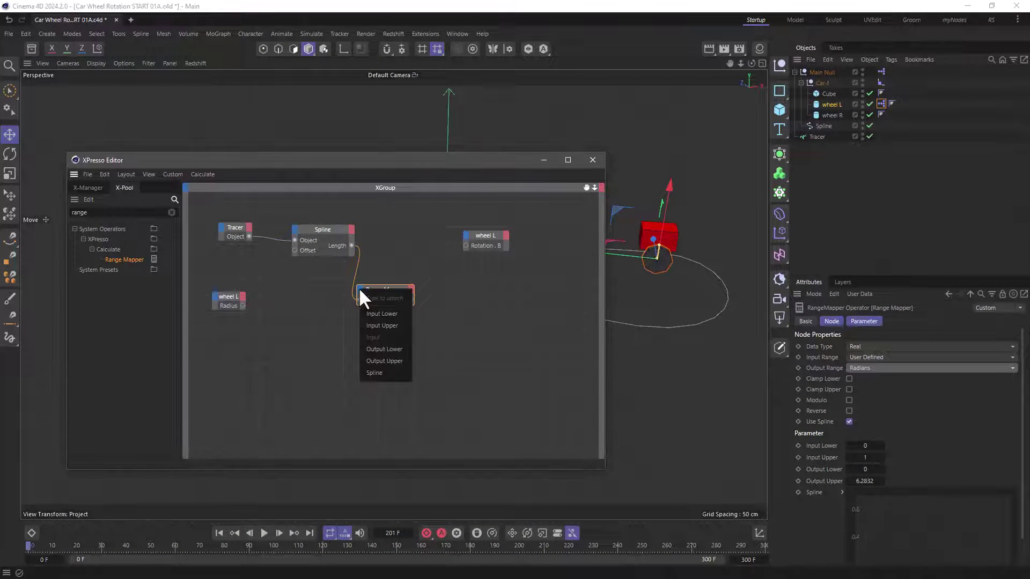
left_click(374, 325)
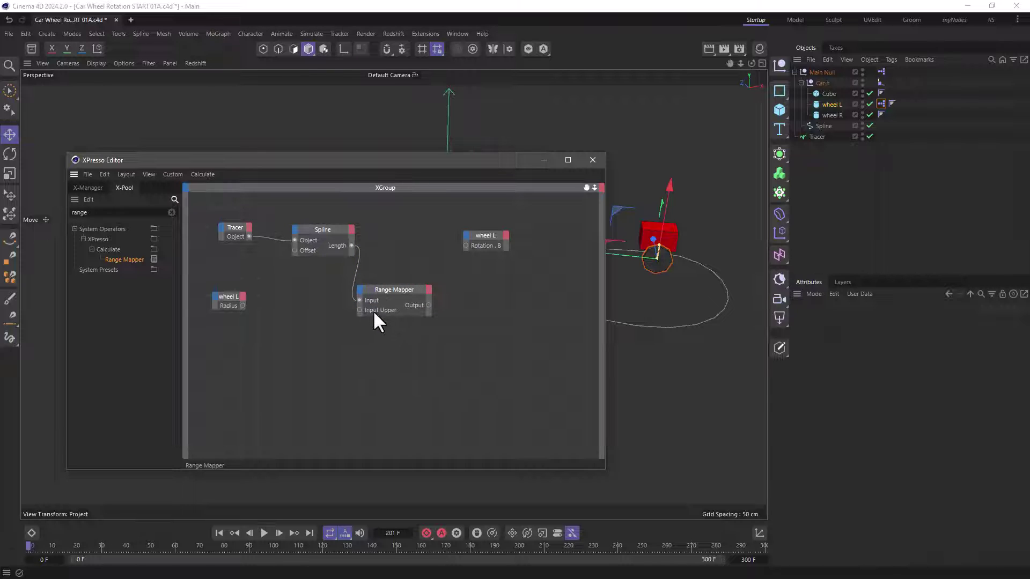
left_click_drag(242, 307, 359, 310)
left_click(393, 289)
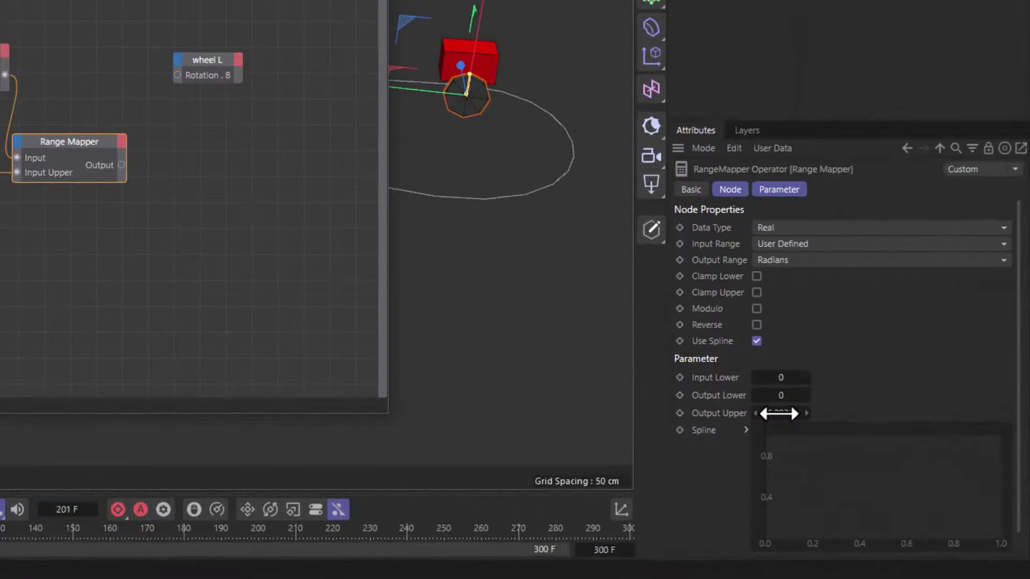
left_click(867, 469)
type("1")
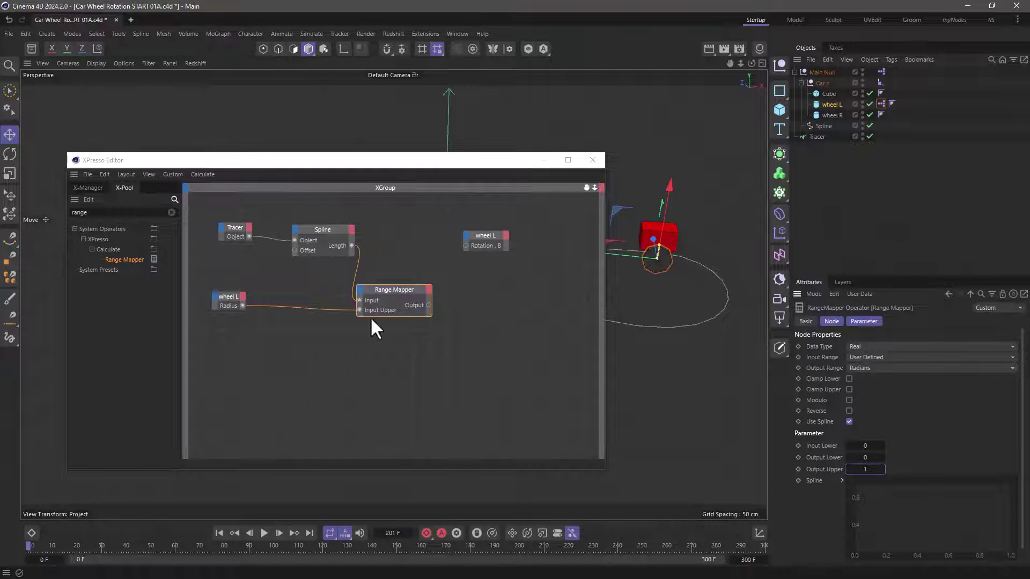
left_click_drag(429, 306, 466, 246)
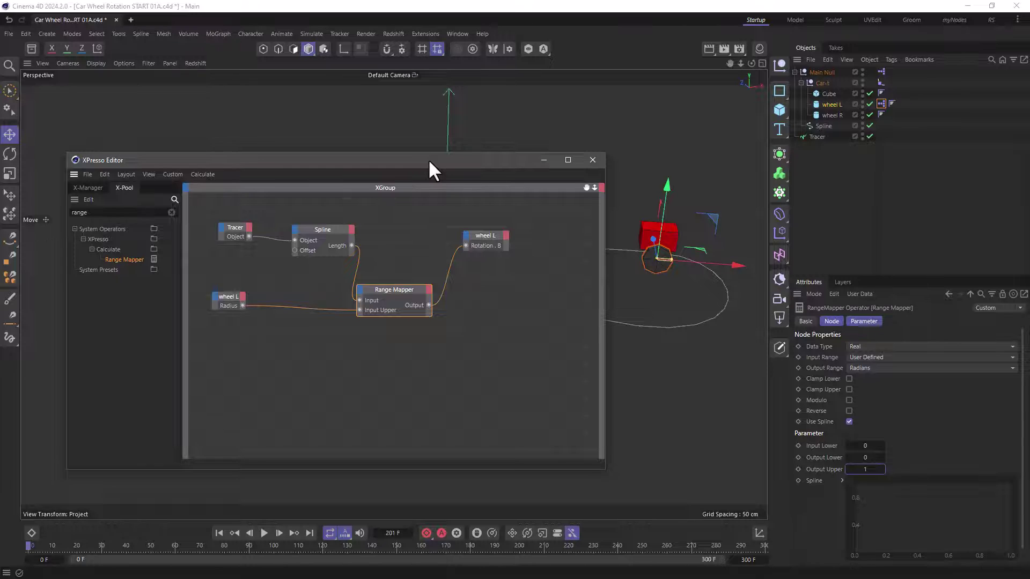
Test-play the animation to check how wheel L spins along the spline
left_click_drag(428, 159, 760, 448)
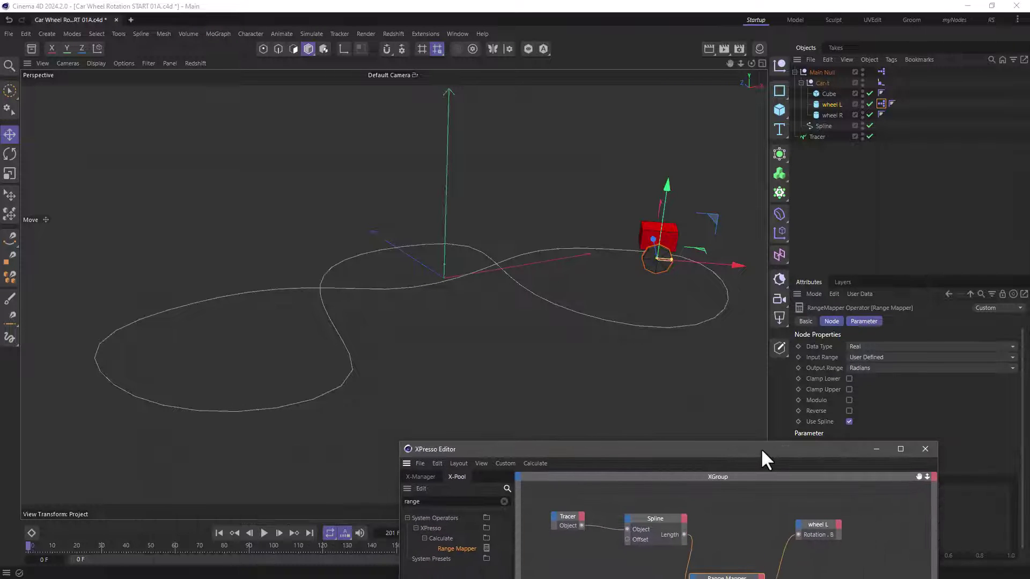
left_click(265, 533)
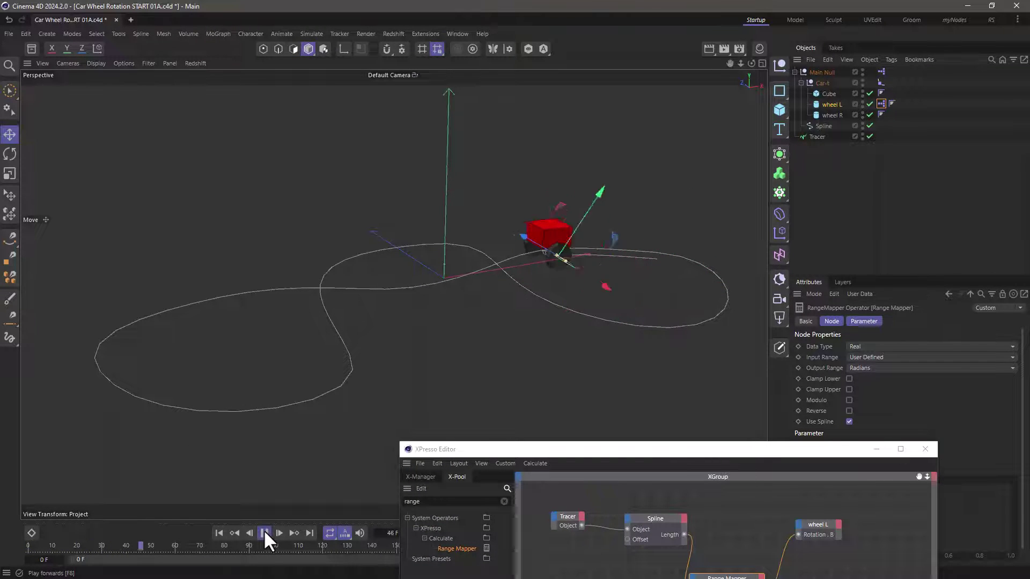
left_click(264, 533)
Enable Reverse on the Range Mapper and replay from the first frame
left_click_drag(747, 459, 502, 360)
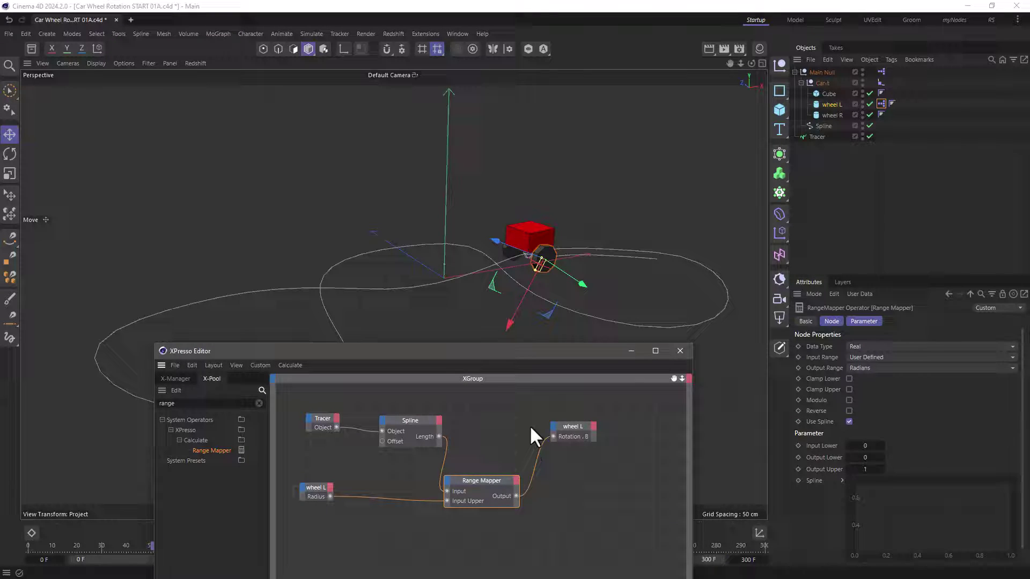
left_click(849, 411)
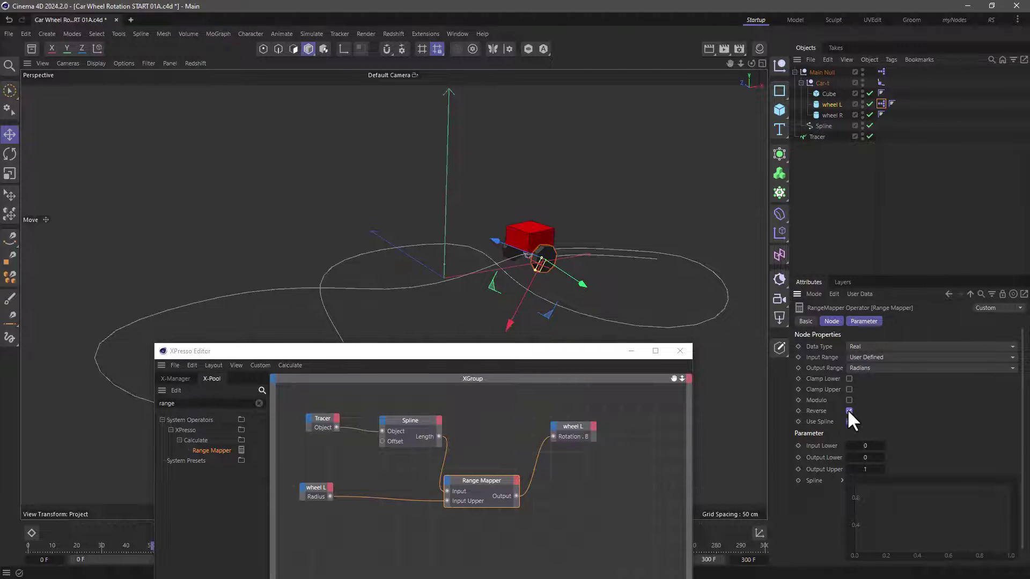
left_click_drag(435, 357, 748, 386)
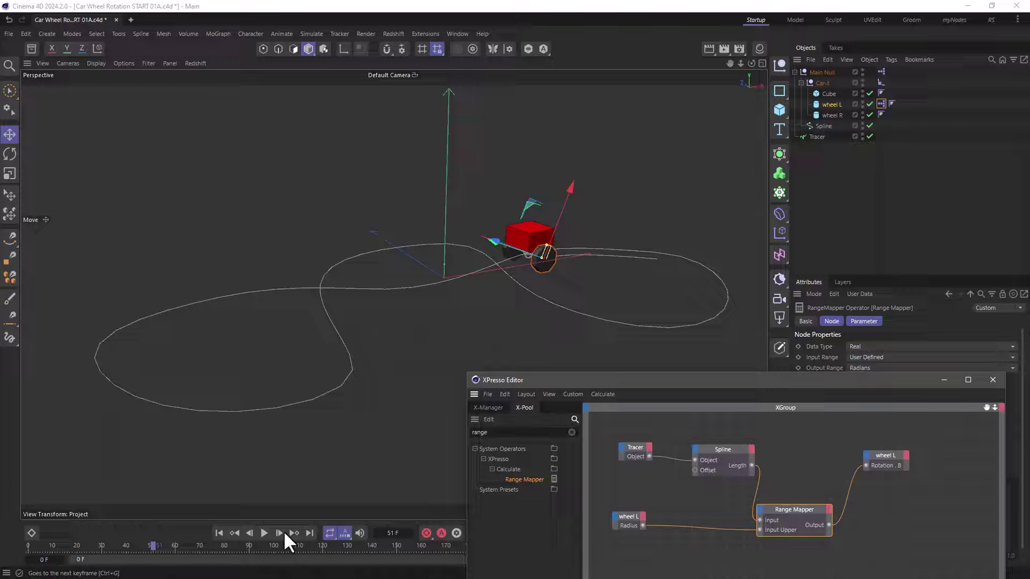
left_click(219, 533)
left_click(264, 533)
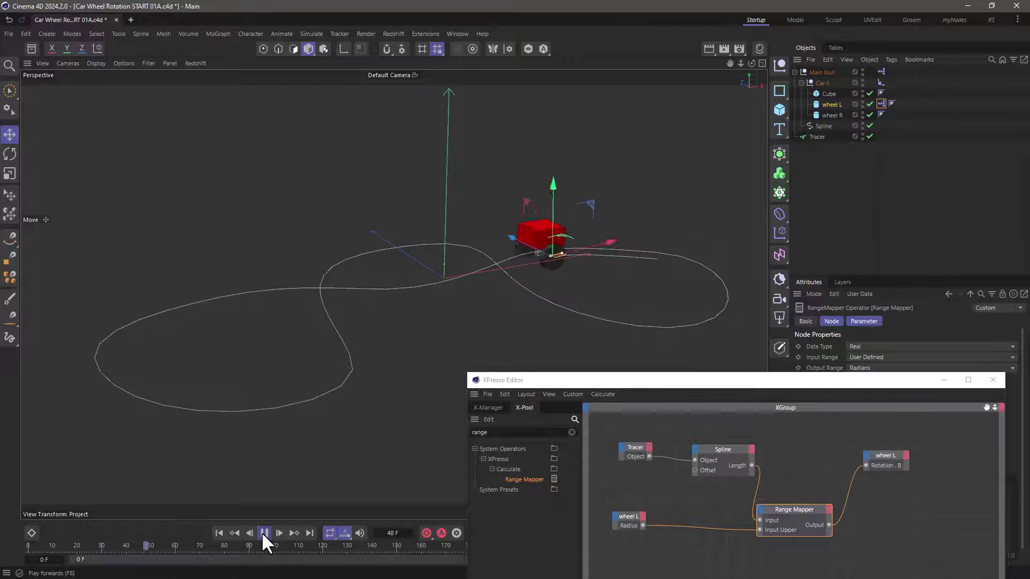
left_click(263, 533)
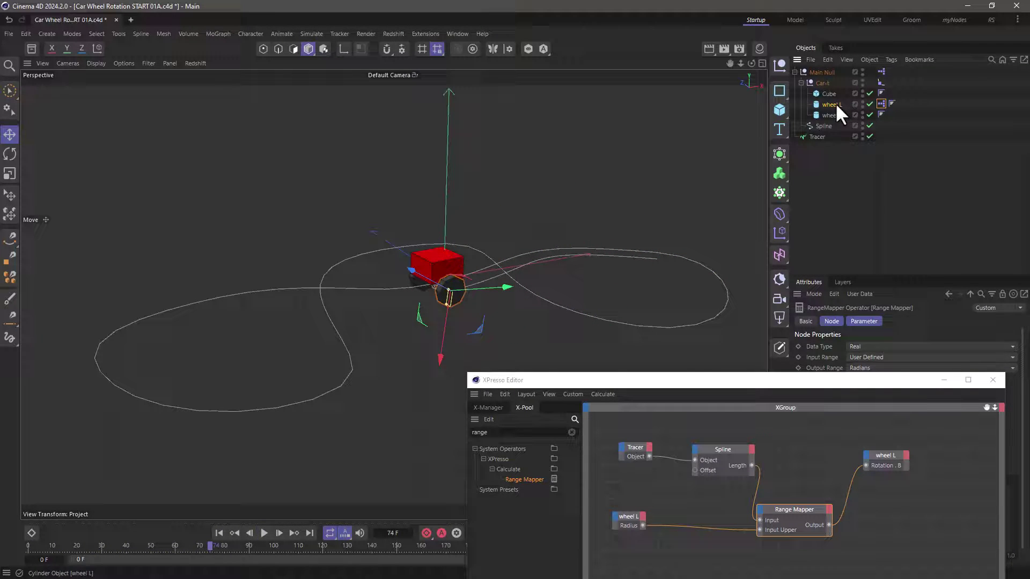
Set both wheels' radius to 106 cm with XPresso closed, then replay from the start
left_click(835, 104)
left_click(838, 115, "ctrl")
left_click(993, 379)
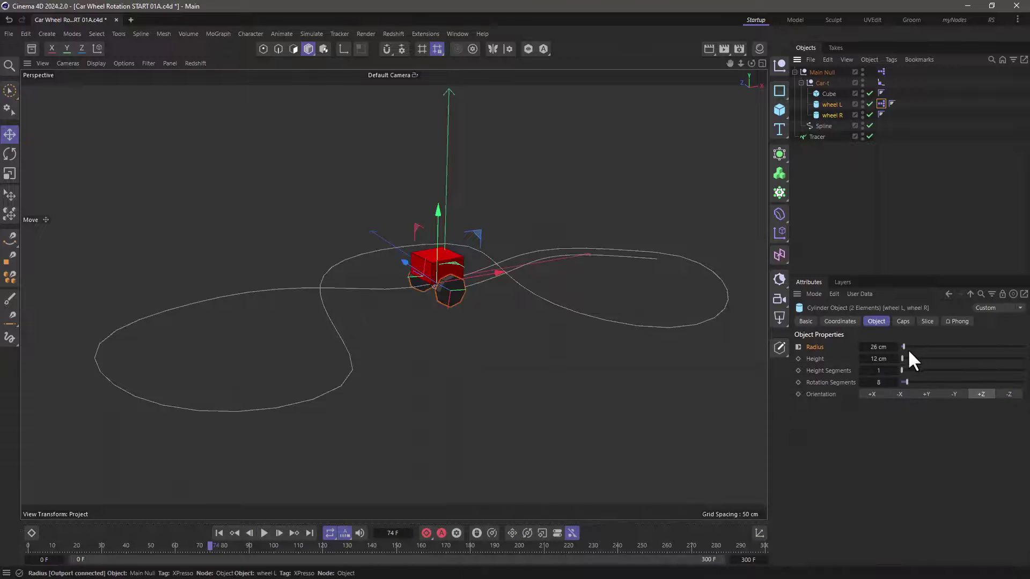
left_click_drag(904, 347, 914, 347)
left_click(219, 533)
left_click(264, 533)
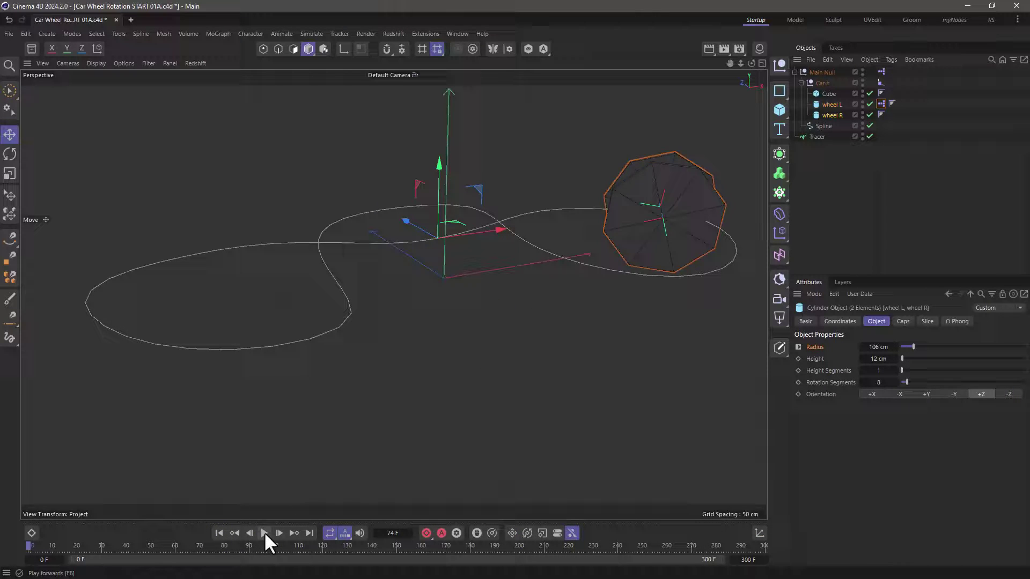